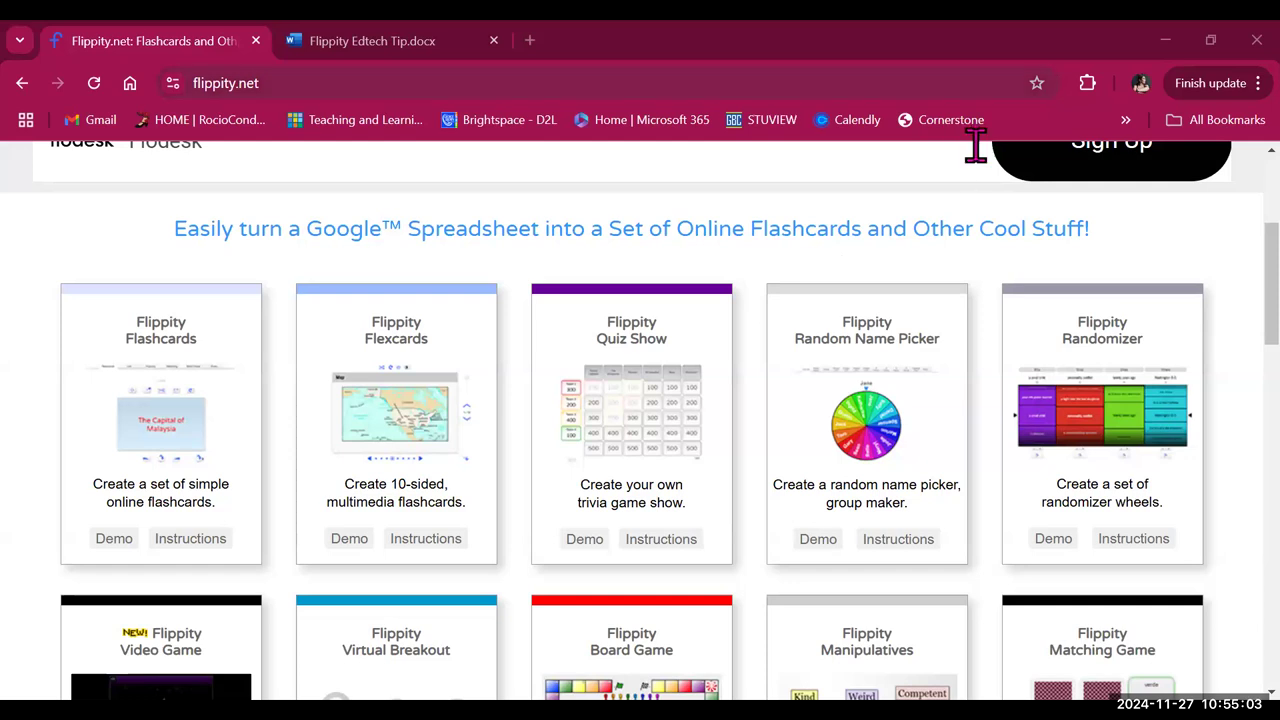
Step: Open the Random Name Picker setup and delete the sample names from the Names list
{"action": "left_click", "coordinate": [897, 540]}
{"action": "scroll", "coordinate": [803, 549], "scroll_direction": "down", "scroll_amount": 3}
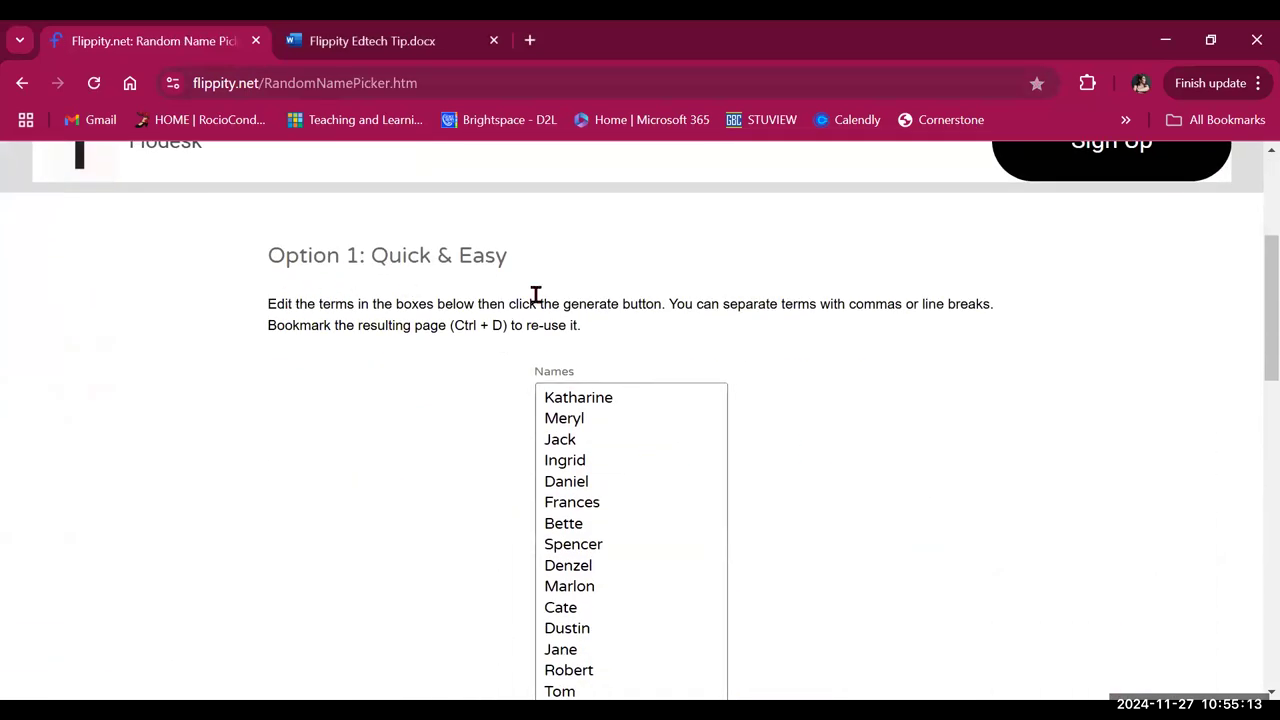
{"action": "scroll", "coordinate": [618, 543], "scroll_direction": "down", "scroll_amount": 1}
{"action": "left_click_drag", "start_coordinate": [591, 591], "coordinate": [535, 275]}
{"action": "key", "text": "Delete"}
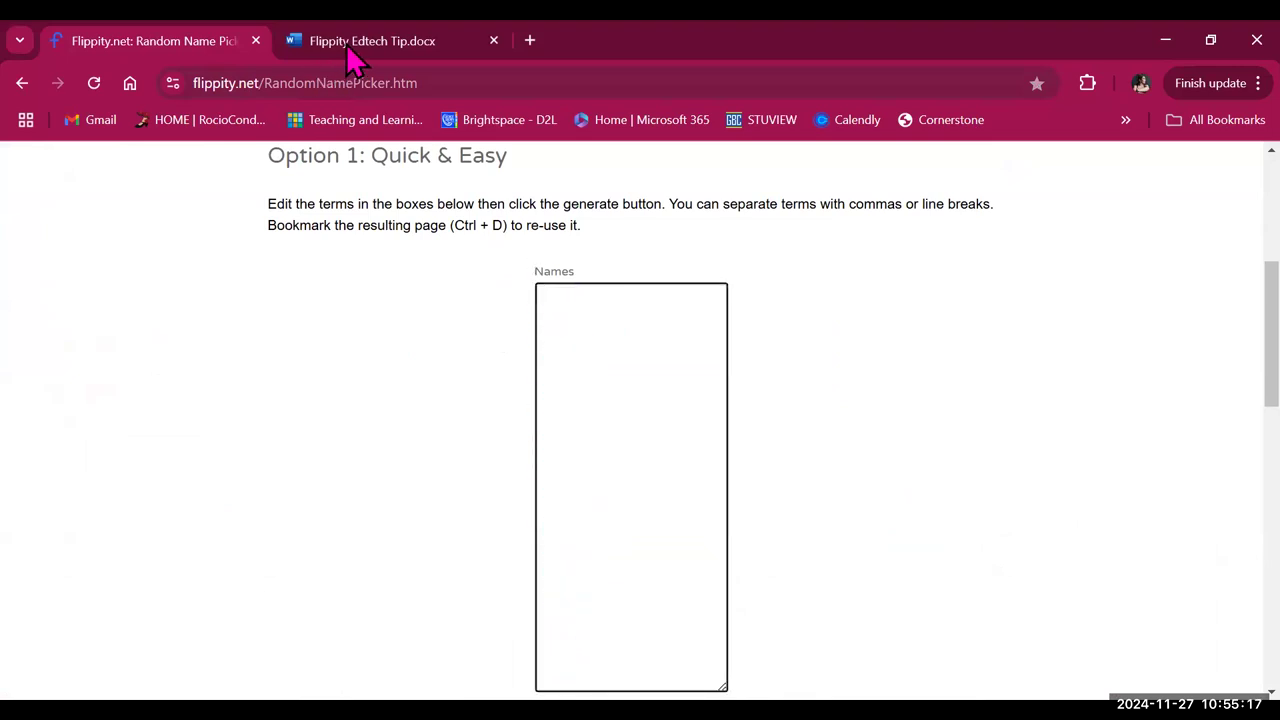
Step: Copy the class list from the Word document and paste it into the Names box
{"action": "left_click", "coordinate": [350, 42]}
{"action": "scroll", "coordinate": [360, 465], "scroll_direction": "up", "scroll_amount": 2}
{"action": "scroll", "coordinate": [360, 465], "scroll_direction": "up", "scroll_amount": 5}
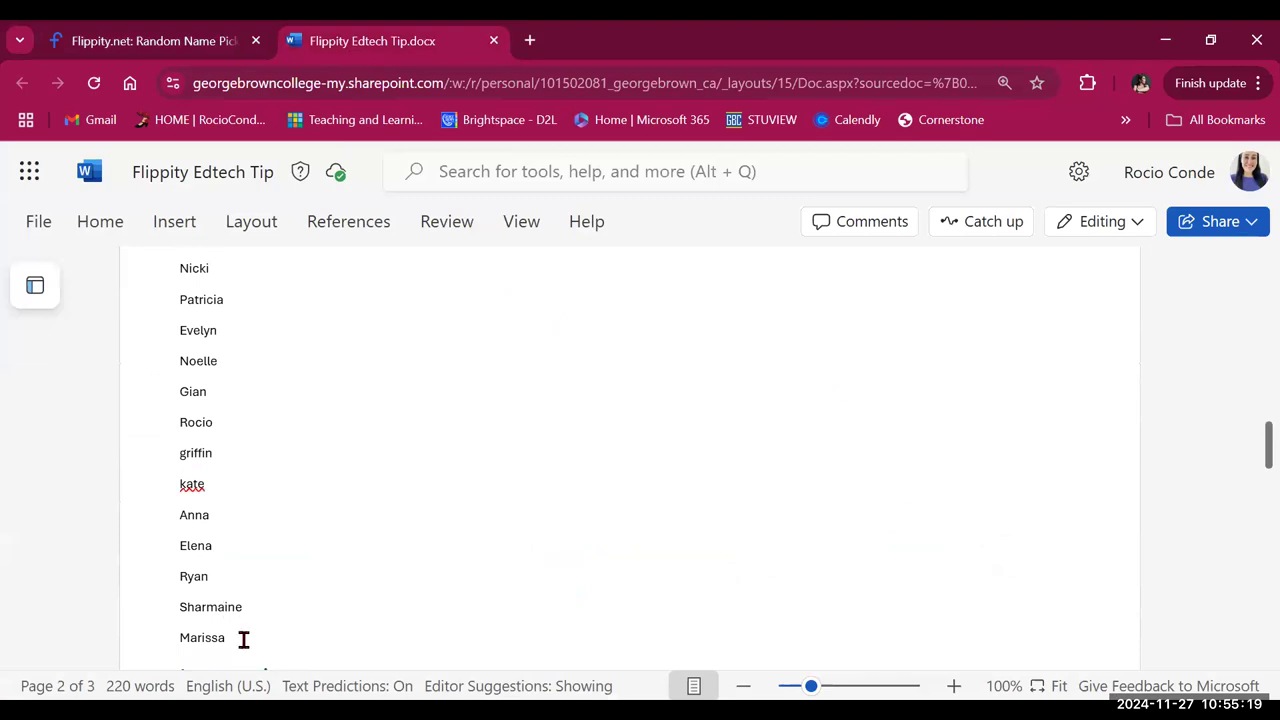
{"action": "scroll", "coordinate": [253, 620], "scroll_direction": "down", "scroll_amount": 1}
{"action": "left_click_drag", "start_coordinate": [250, 550], "coordinate": [180, 368]}
{"action": "scroll", "coordinate": [149, 449], "scroll_direction": "up", "scroll_amount": 2}
{"action": "left_click", "coordinate": [189, 40]}
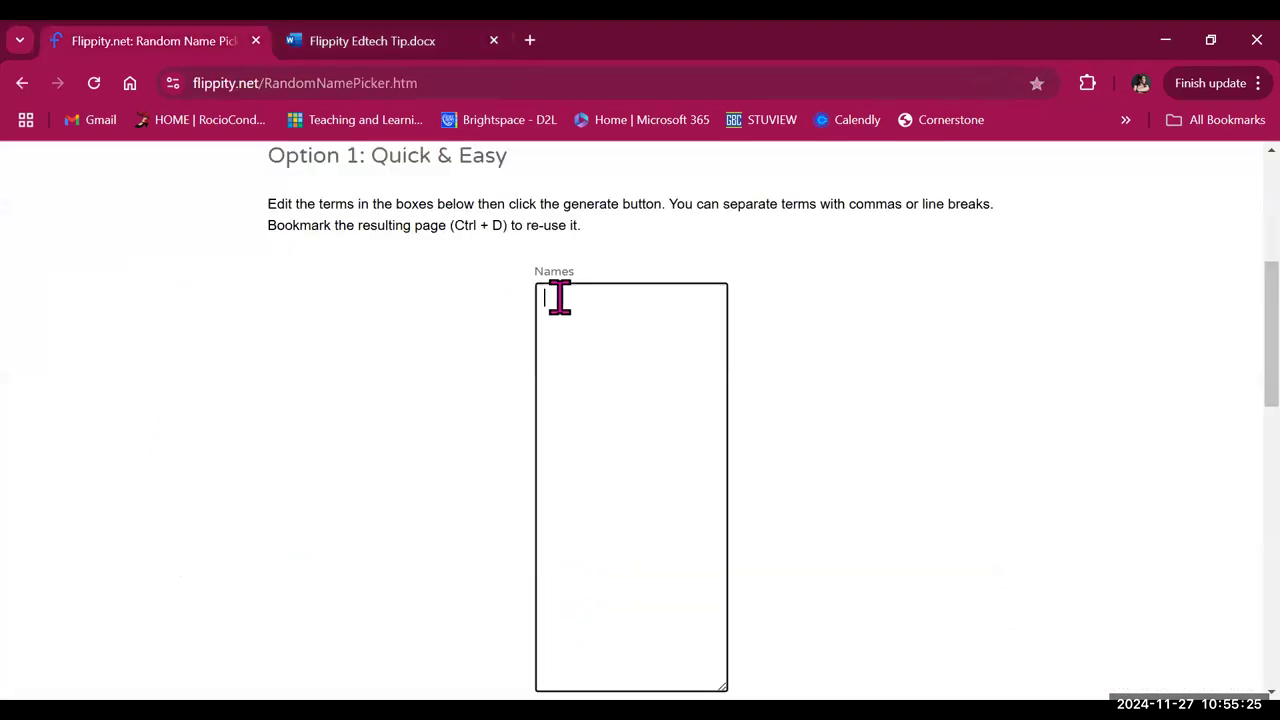
{"action": "key", "text": "ctrl+v"}
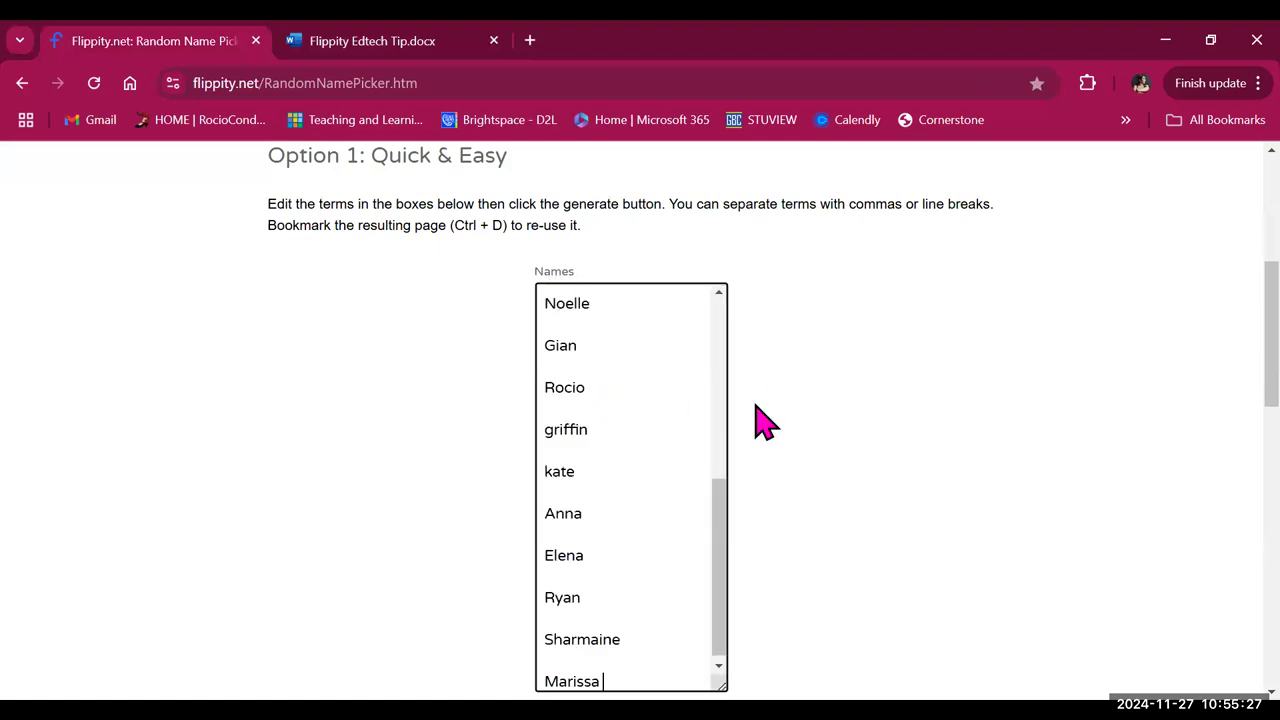
{"action": "scroll", "coordinate": [771, 486], "scroll_direction": "down", "scroll_amount": 2}
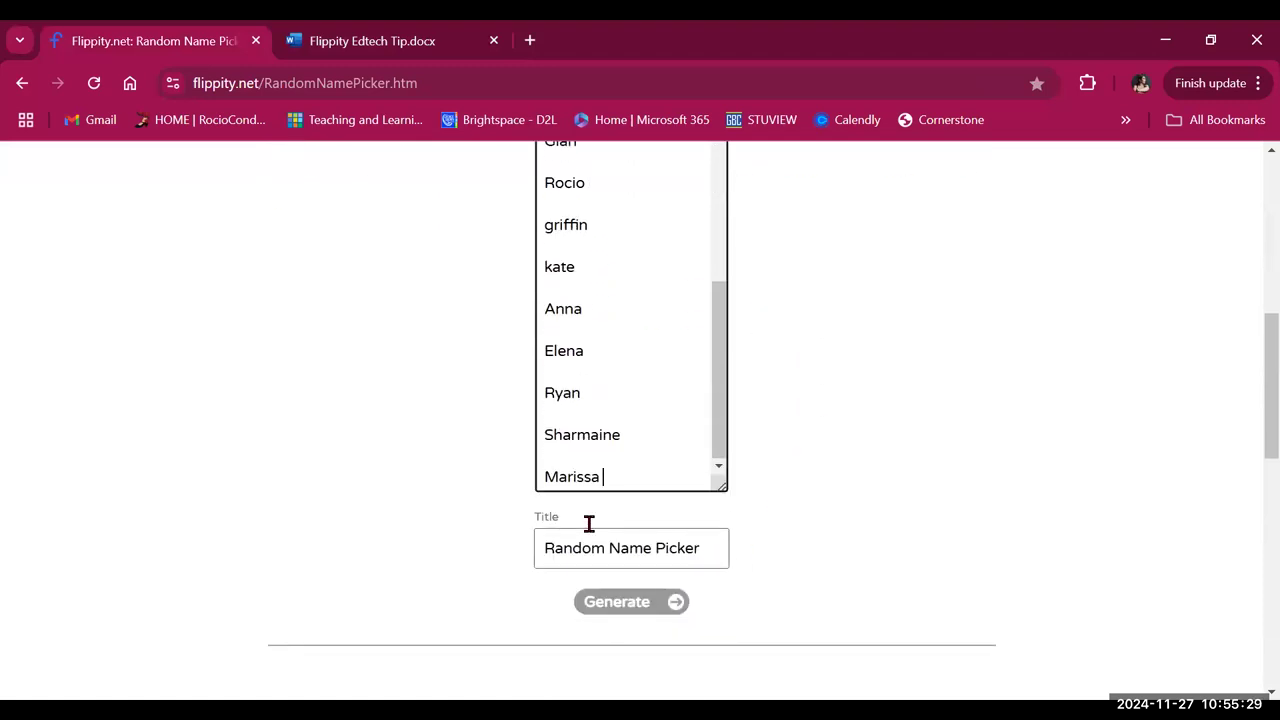
Step: Replace the default title with 'TLX Team Generator'
{"action": "key", "text": "Tab"}
{"action": "key", "text": "BackSpace"}
{"action": "type", "text": "TLX "}
{"action": "type", "text": "Team "}
{"action": "type", "text": "FG"}
{"action": "key", "text": "BackSpace"}
{"action": "key", "text": "BackSpace"}
{"action": "type", "text": "Genera"}
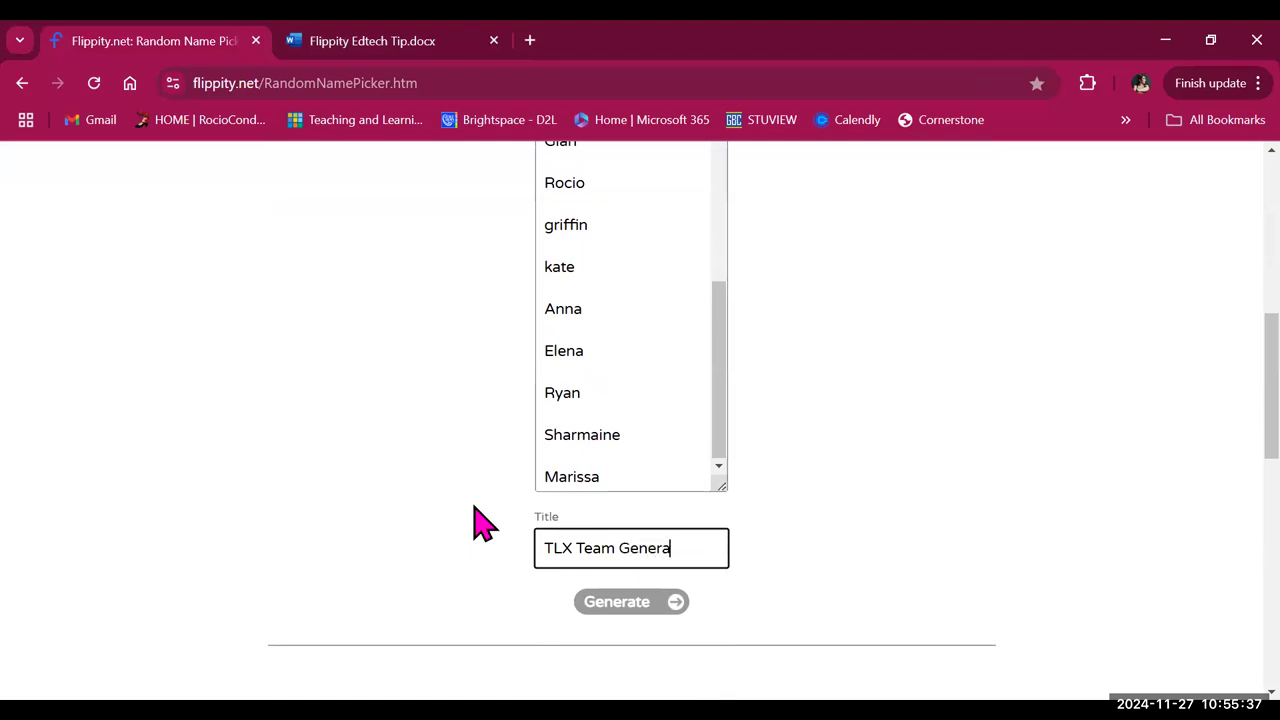
{"action": "type", "text": "tor"}
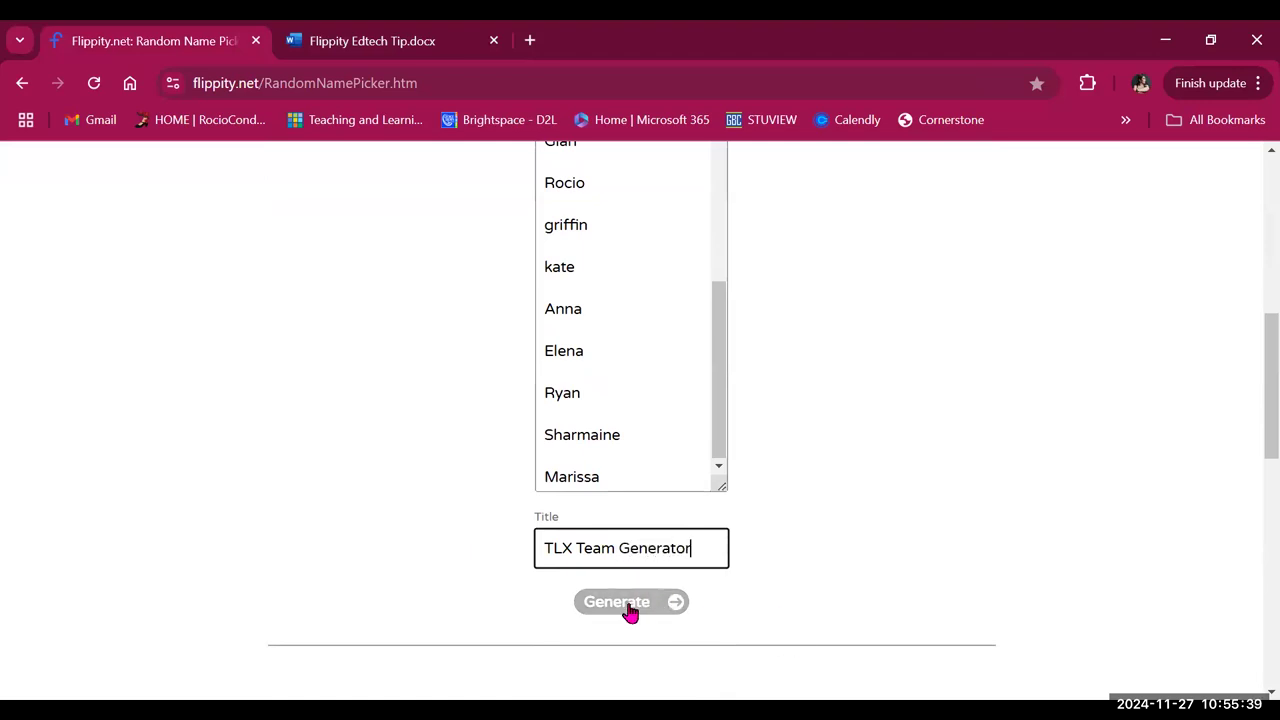
Step: Generate the TLX Team Generator page and spin the name wheel, landing on Anita
{"action": "left_click", "coordinate": [630, 605]}
{"action": "scroll", "coordinate": [634, 491], "scroll_direction": "down", "scroll_amount": 1}
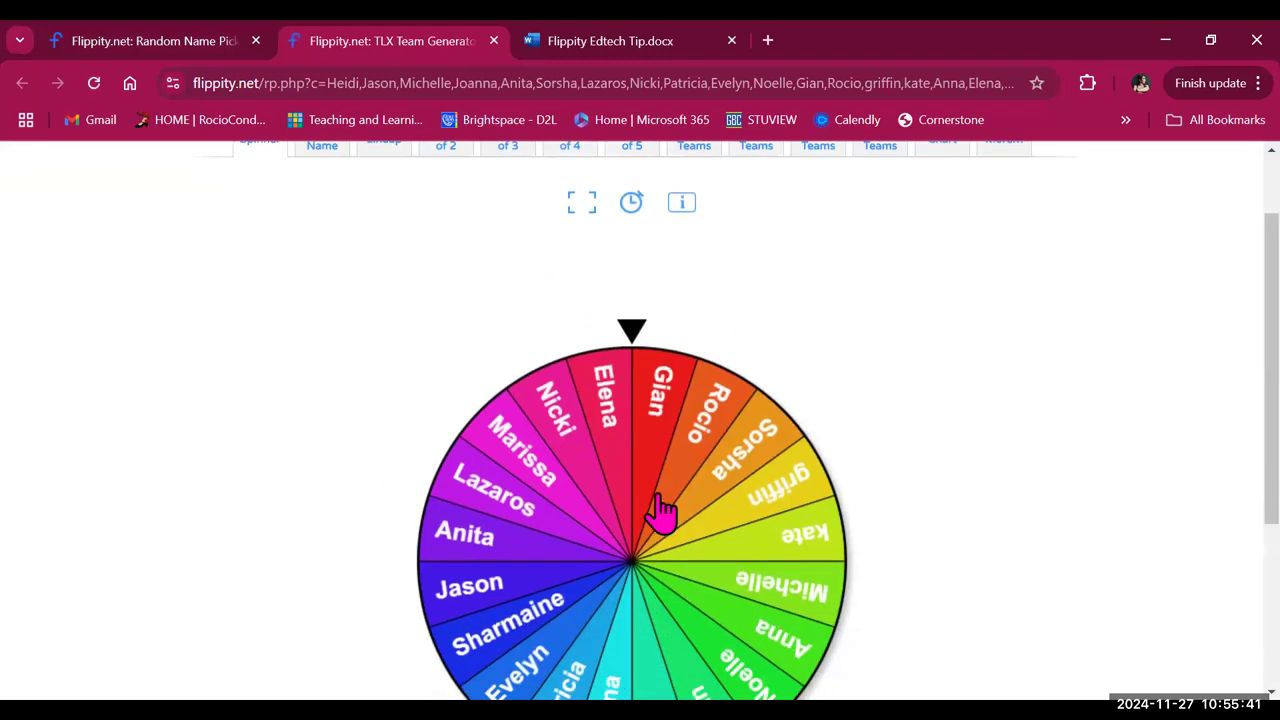
{"action": "scroll", "coordinate": [646, 514], "scroll_direction": "down", "scroll_amount": 1}
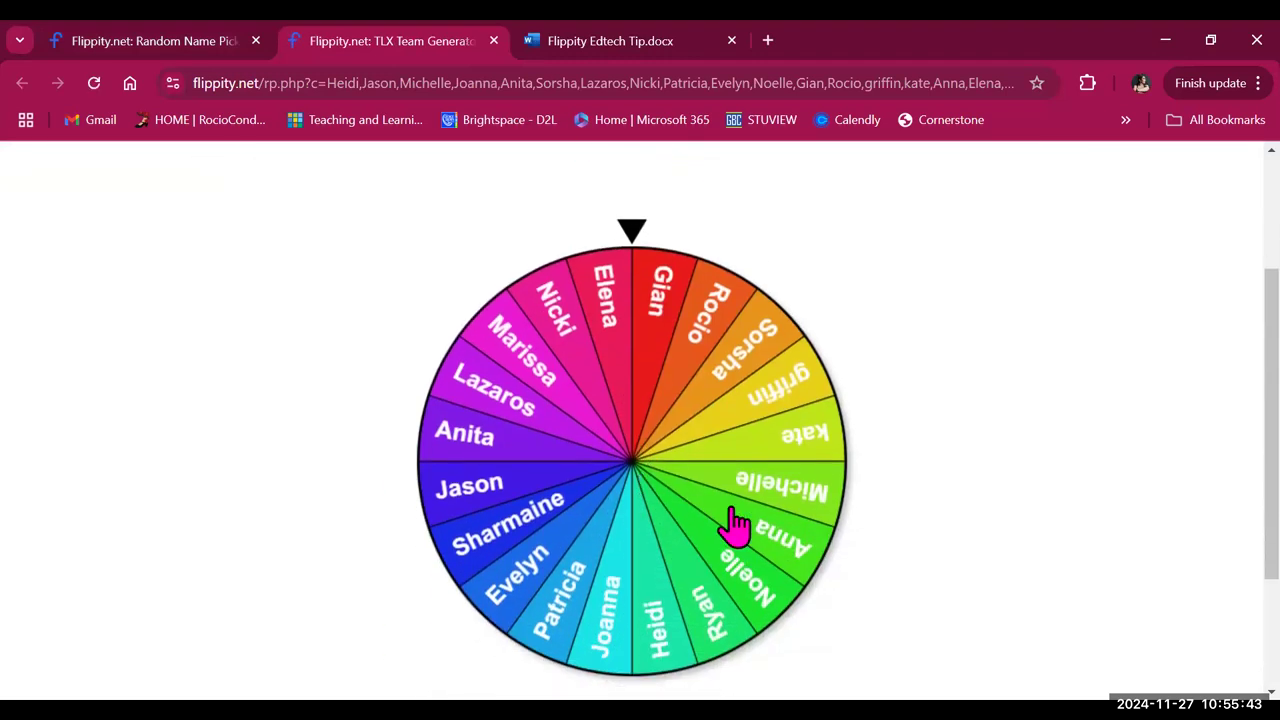
{"action": "left_click", "coordinate": [635, 466]}
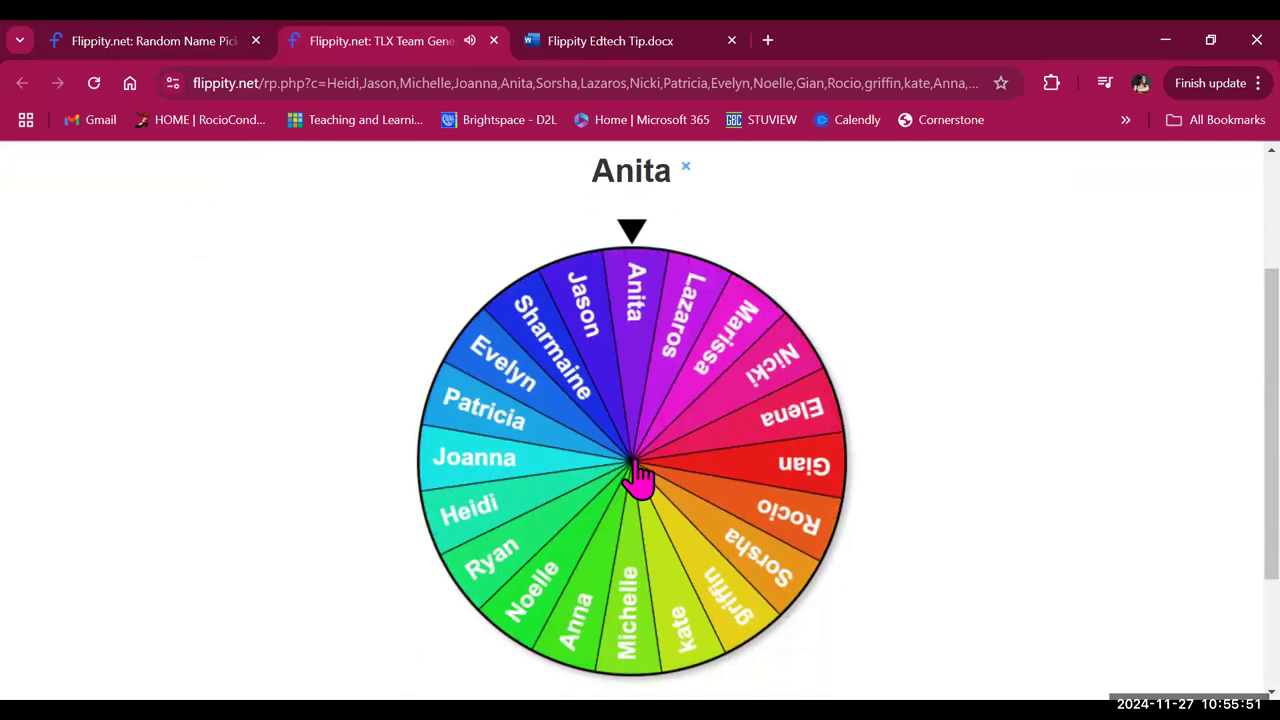
{"action": "scroll", "coordinate": [635, 475], "scroll_direction": "up", "scroll_amount": 2}
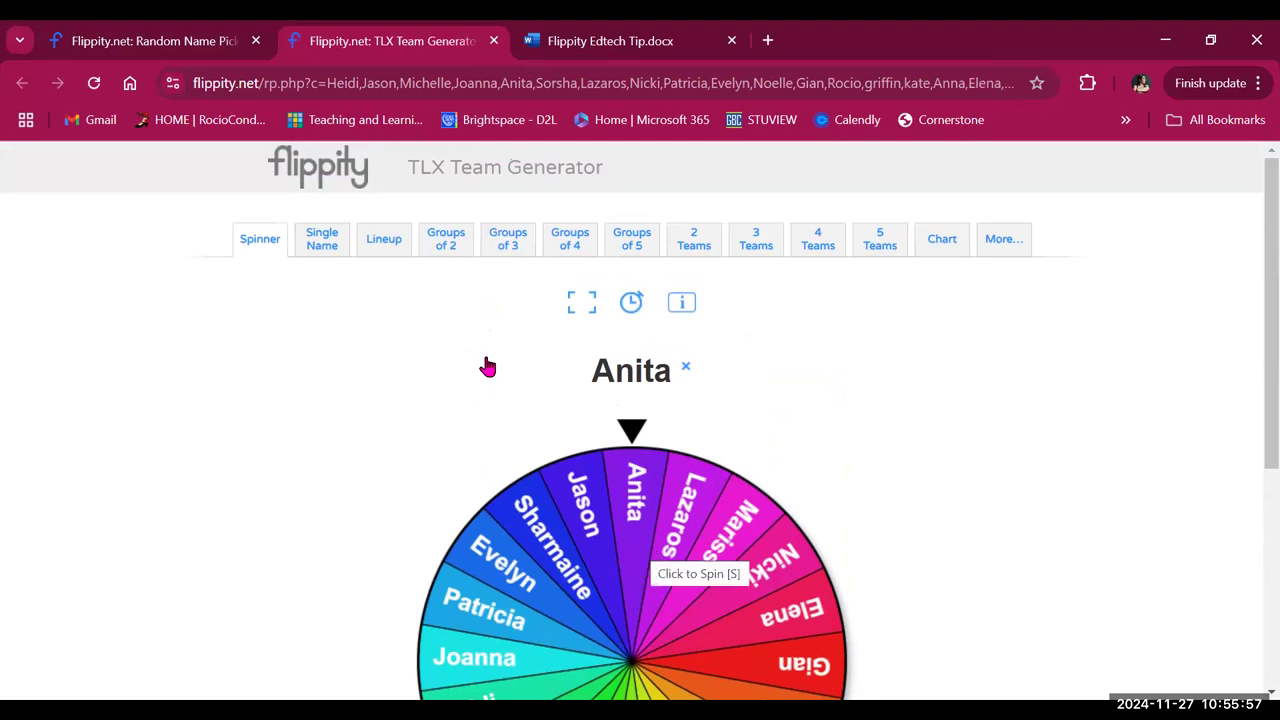
Step: Preview a single random name, then the class split into groups of 2, 3, 4 and 5
{"action": "key", "text": "Right"}
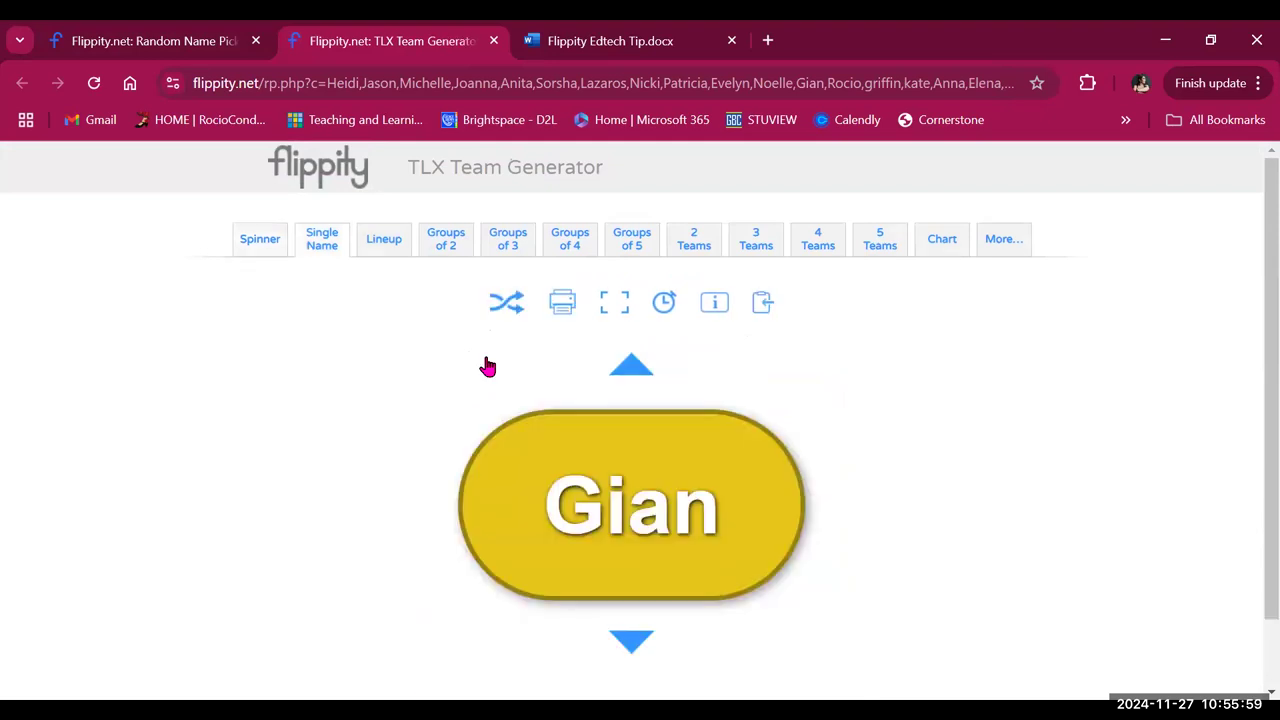
{"action": "left_click", "coordinate": [446, 252]}
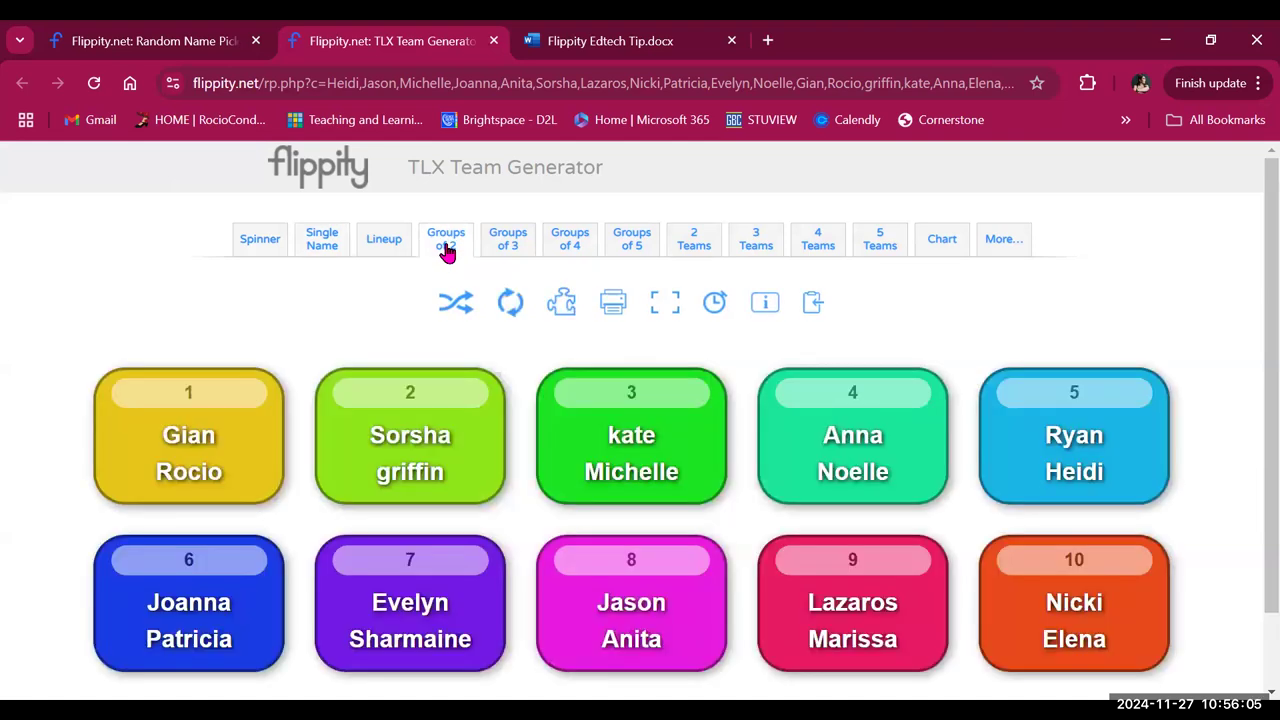
{"action": "left_click", "coordinate": [507, 252]}
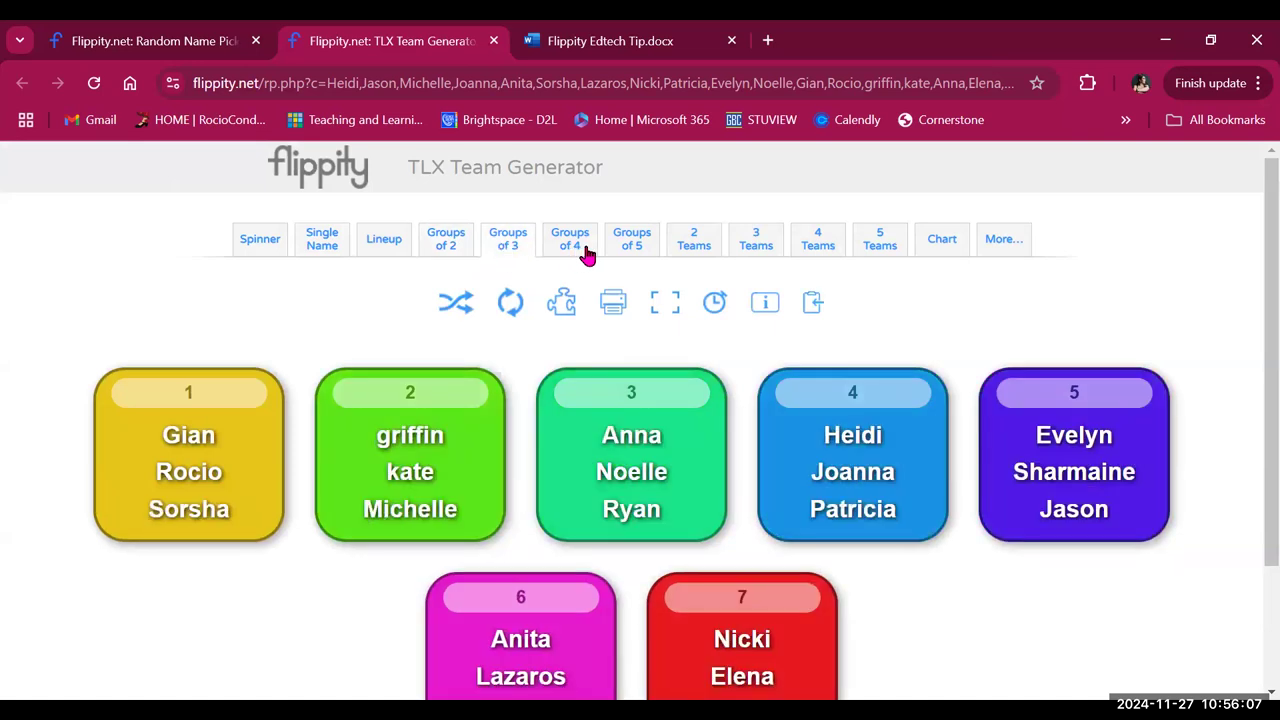
{"action": "left_click", "coordinate": [594, 252]}
{"action": "left_click", "coordinate": [633, 260]}
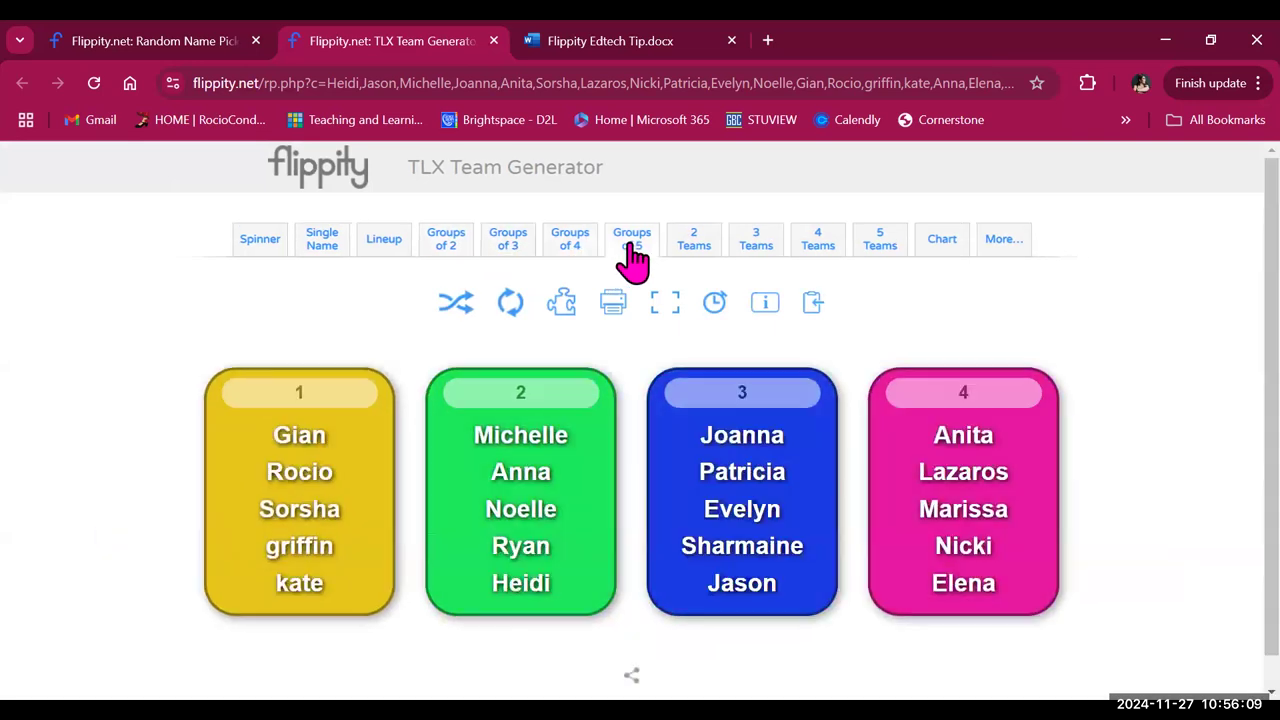
Step: Divide the class into 2, 3 and 5 teams, then lay the names out as a chart grid
{"action": "left_click", "coordinate": [695, 249]}
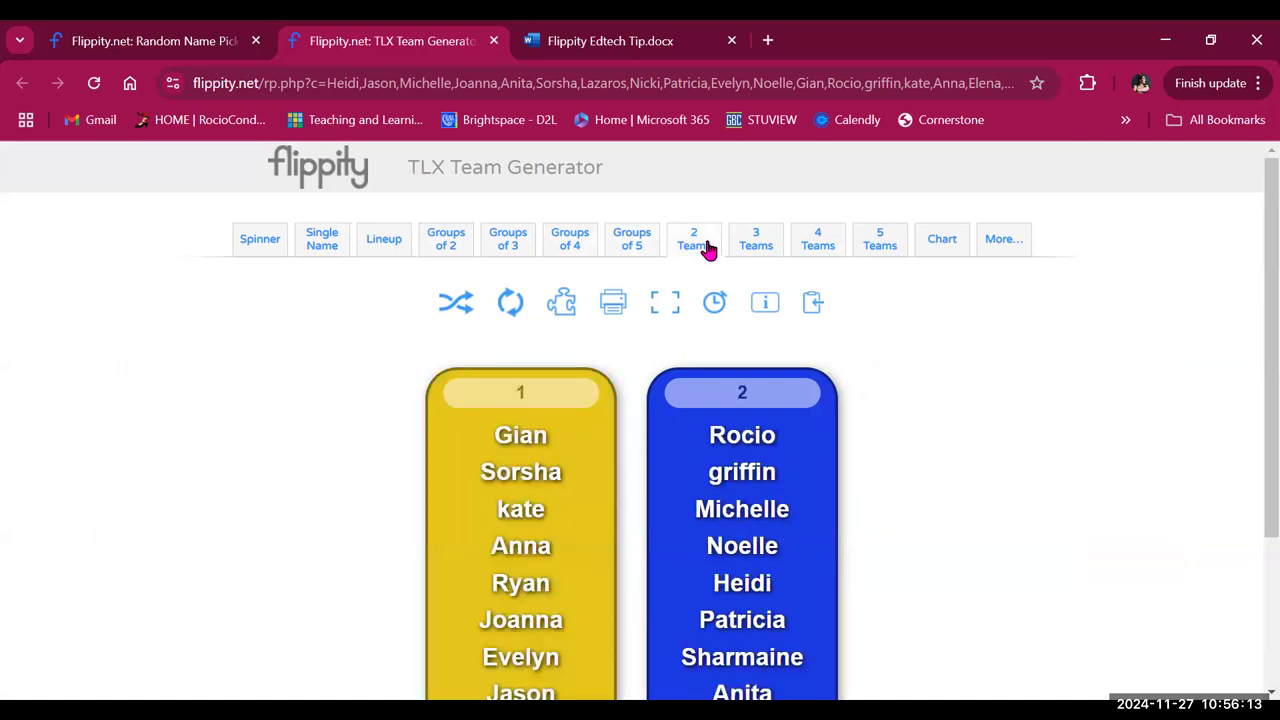
{"action": "left_click", "coordinate": [756, 248]}
{"action": "left_click", "coordinate": [879, 246]}
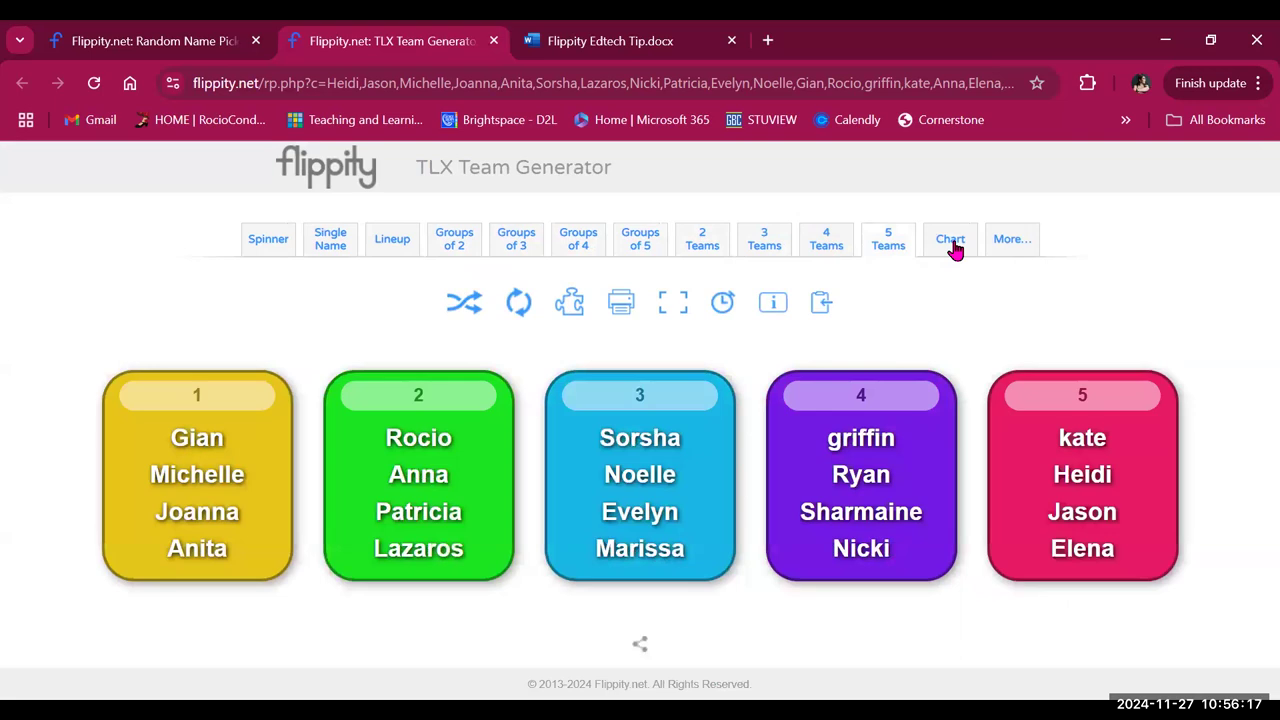
{"action": "left_click", "coordinate": [952, 248]}
{"action": "scroll", "coordinate": [929, 377], "scroll_direction": "down", "scroll_amount": 1}
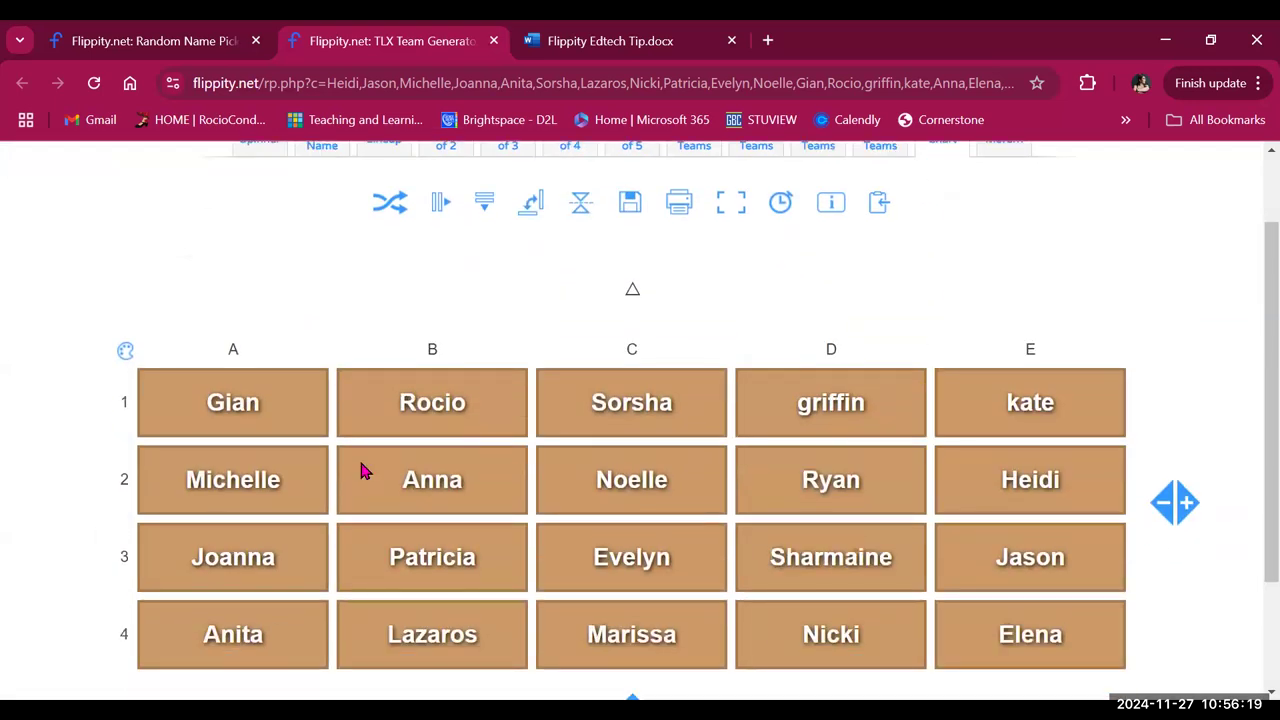
{"action": "scroll", "coordinate": [920, 406], "scroll_direction": "up", "scroll_amount": 1}
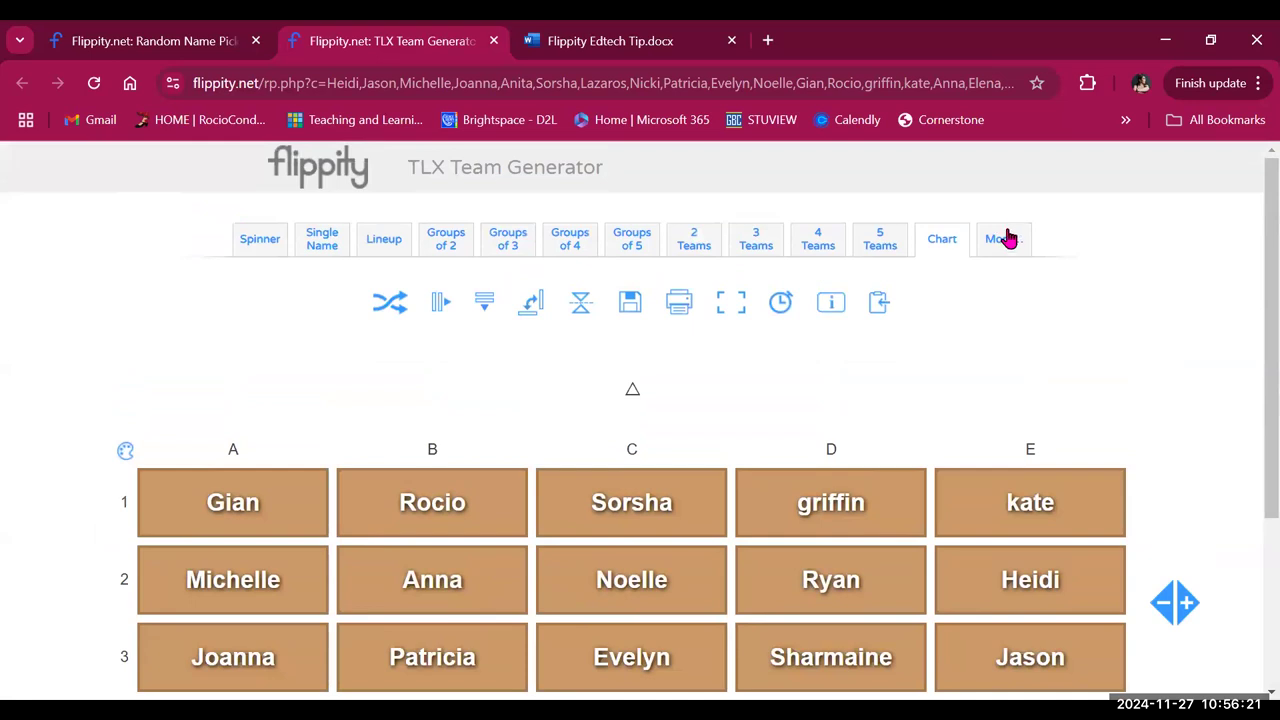
Step: In the extra options, try the dark theme, return to the light colourful theme and save it
{"action": "left_click", "coordinate": [1006, 240]}
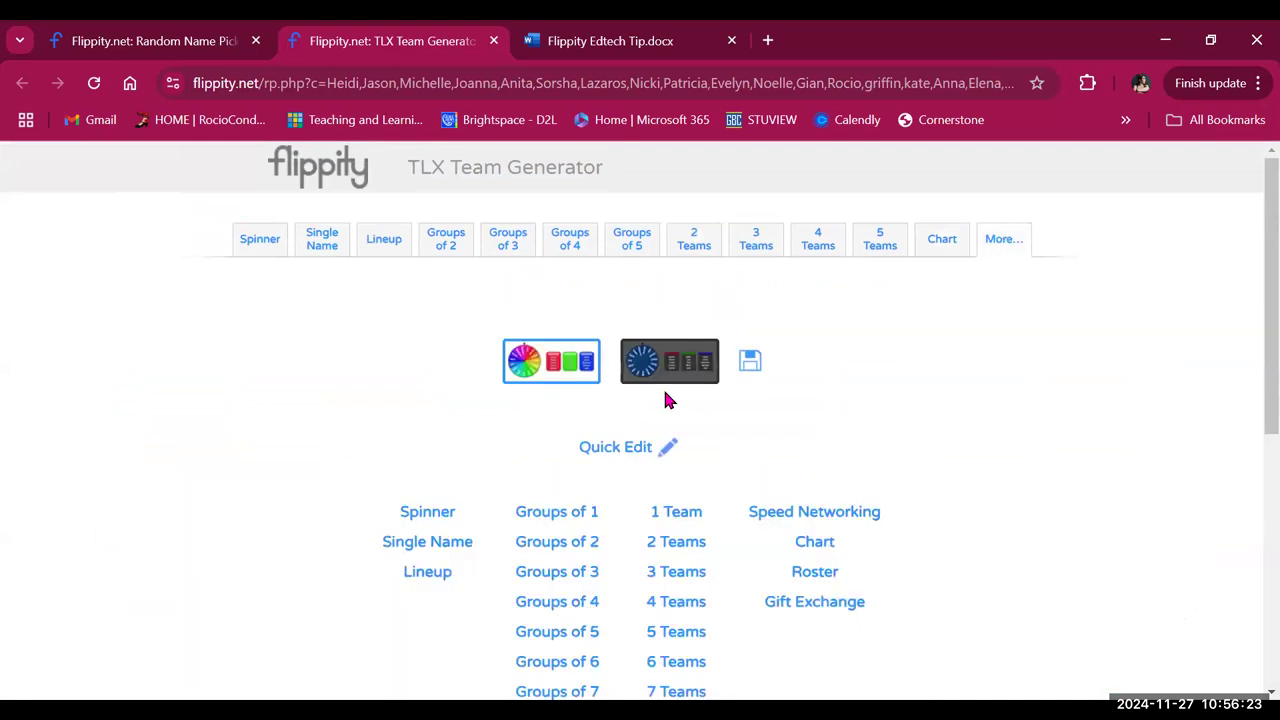
{"action": "scroll", "coordinate": [700, 586], "scroll_direction": "down", "scroll_amount": 2}
{"action": "scroll", "coordinate": [714, 543], "scroll_direction": "up", "scroll_amount": 1}
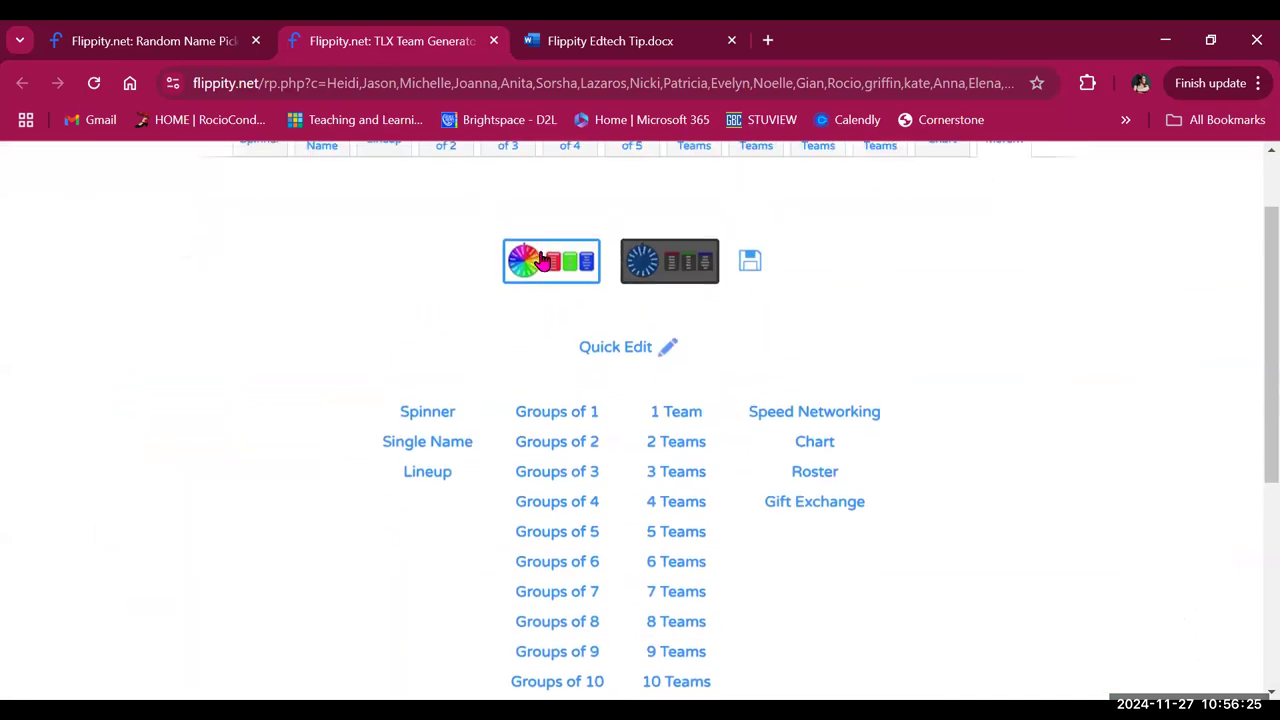
{"action": "left_click", "coordinate": [702, 263]}
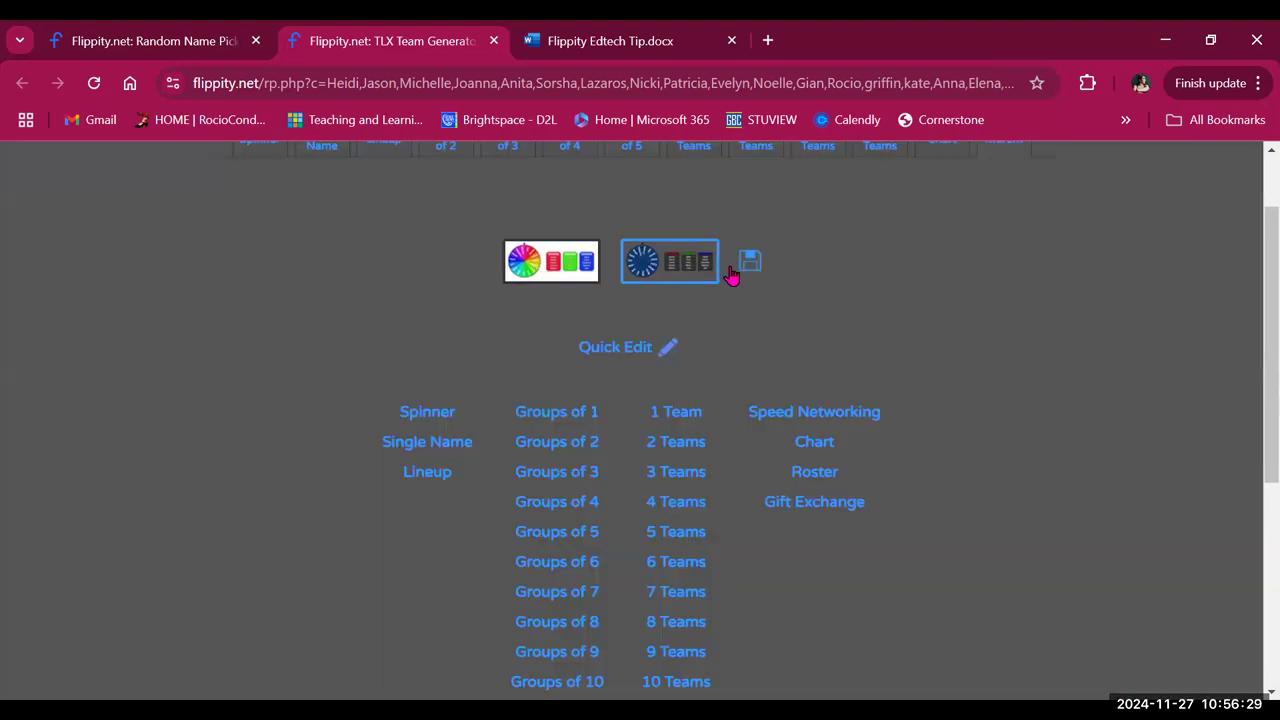
{"action": "left_click", "coordinate": [570, 275]}
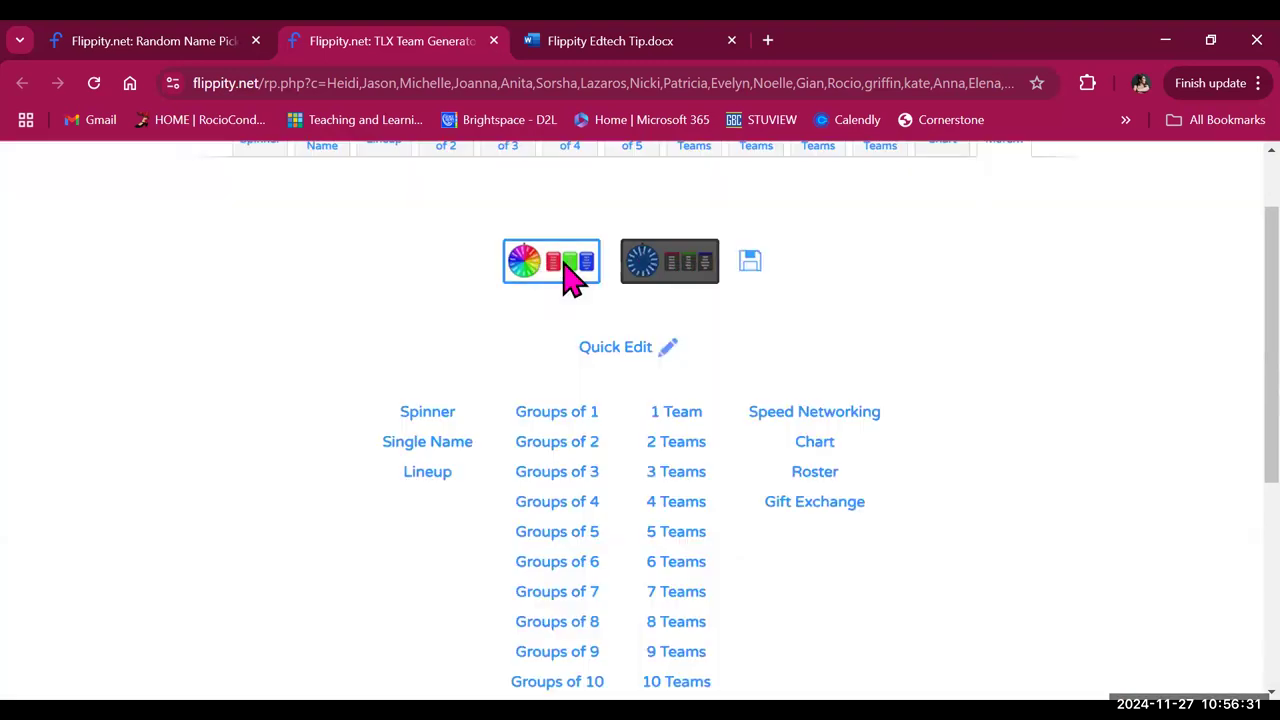
{"action": "left_click", "coordinate": [750, 265]}
{"action": "left_click", "coordinate": [728, 251]}
{"action": "scroll", "coordinate": [535, 385], "scroll_direction": "up", "scroll_amount": 1}
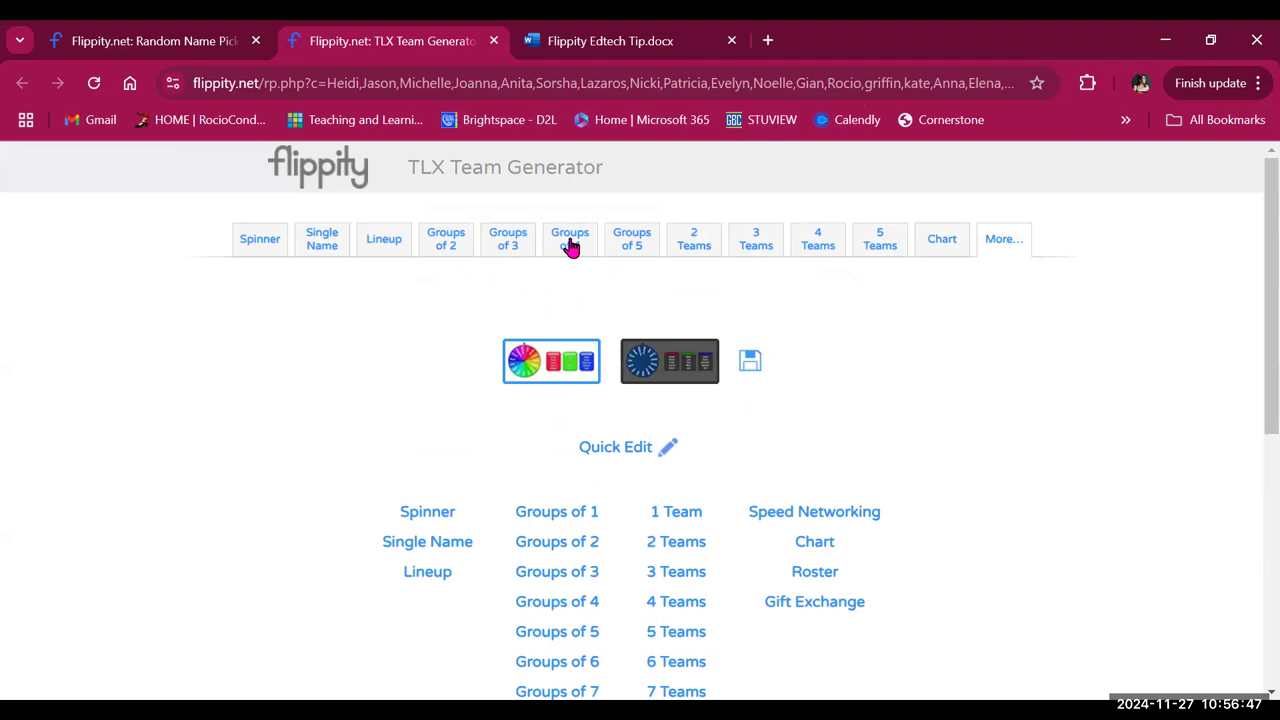
Step: Show groups of five, shuffle, rotate twice, then jigsaw into five teams of four
{"action": "left_click", "coordinate": [636, 248]}
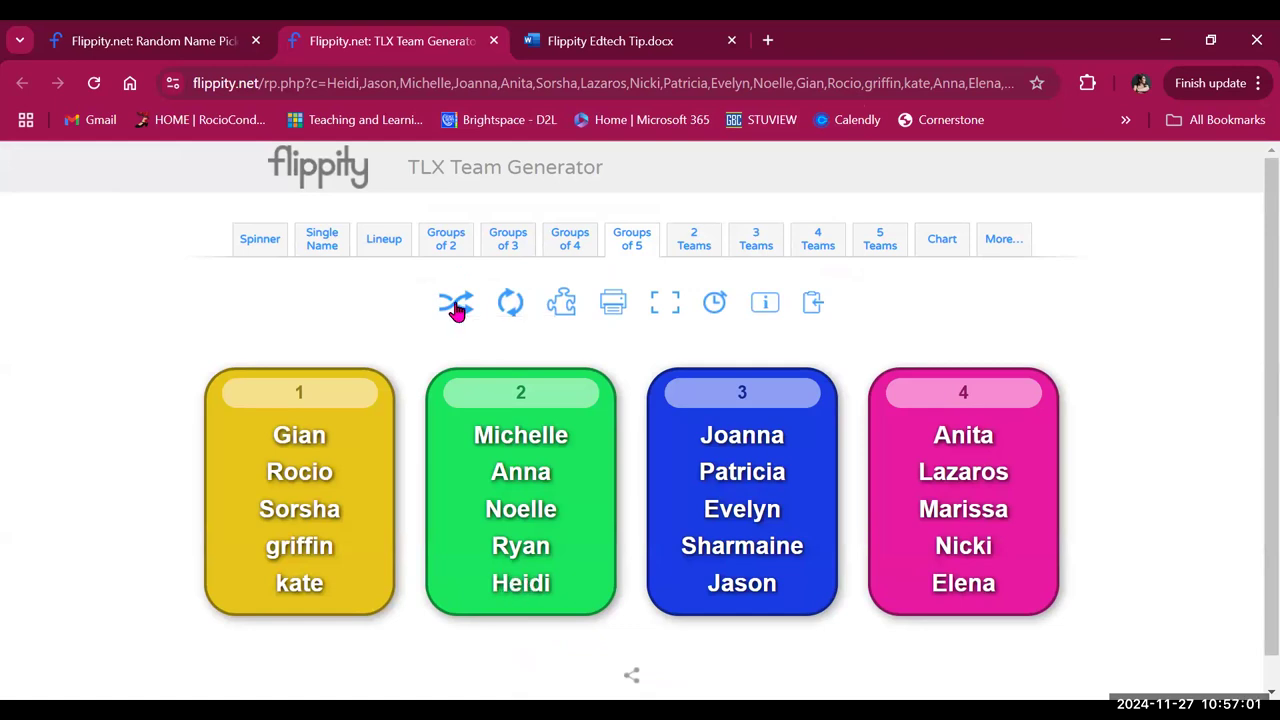
{"action": "left_click", "coordinate": [516, 311]}
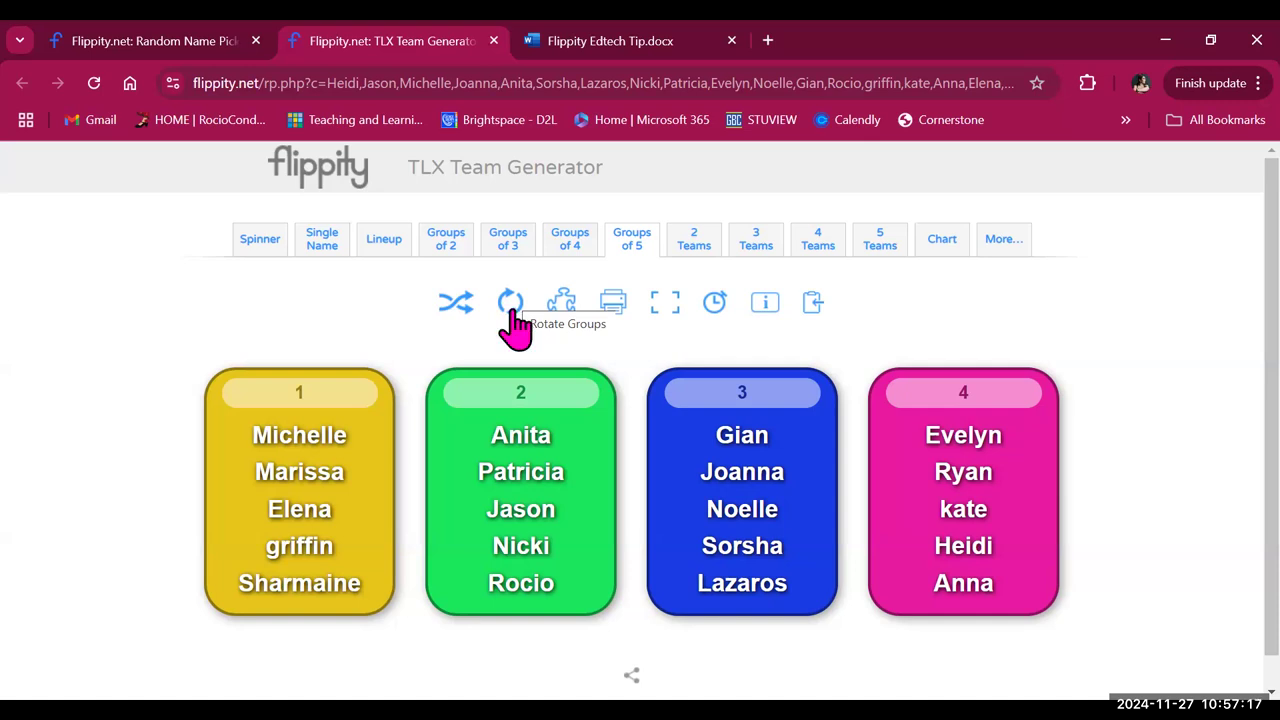
{"action": "left_click", "coordinate": [511, 305]}
{"action": "left_click", "coordinate": [511, 305]}
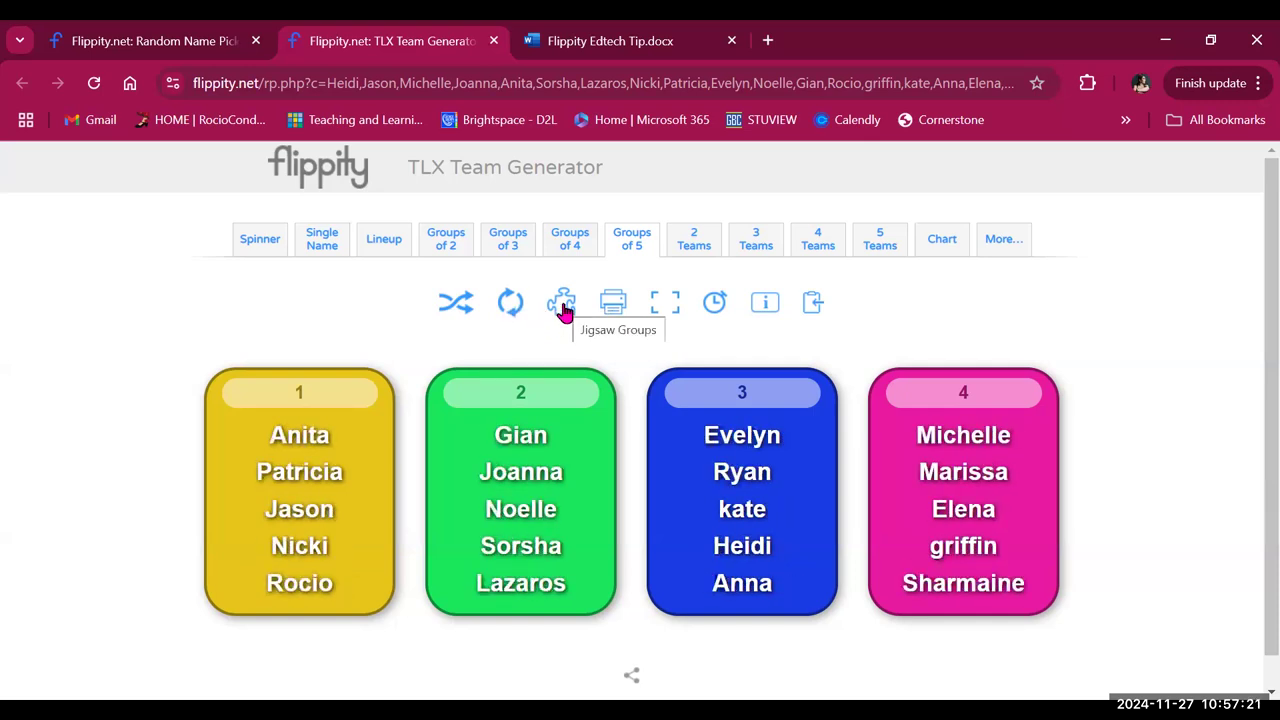
{"action": "left_click", "coordinate": [563, 308]}
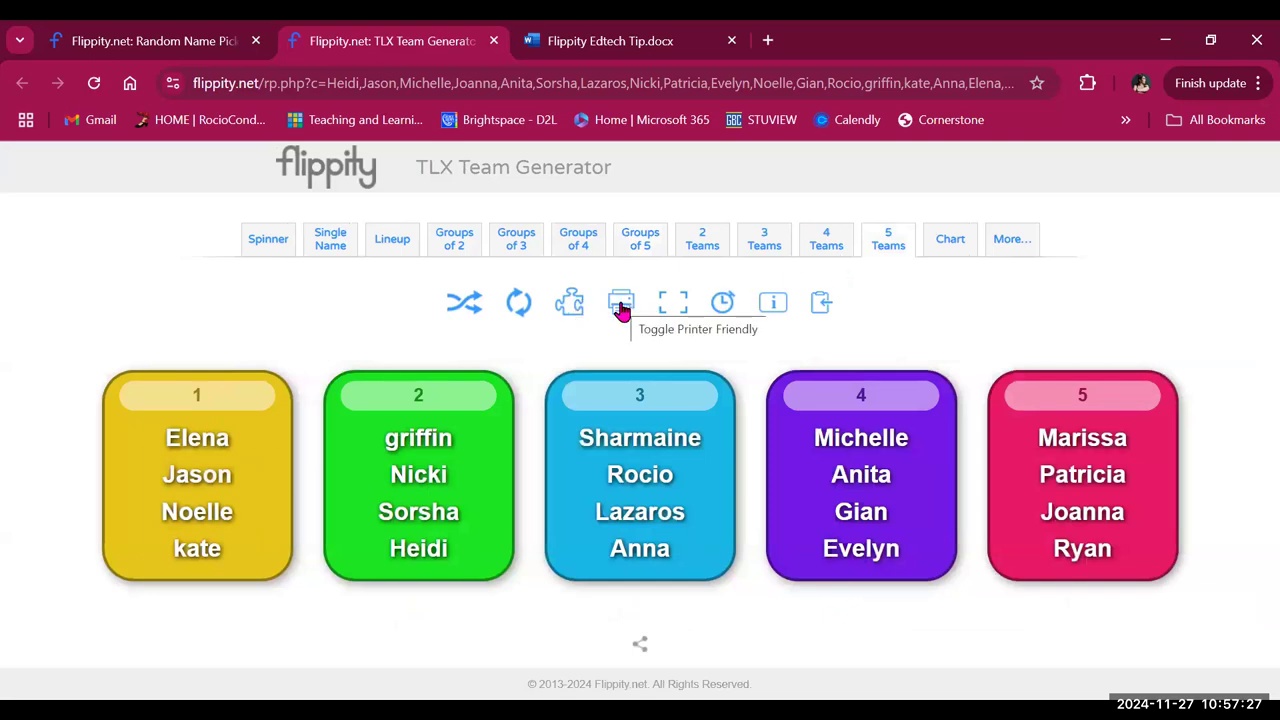
Step: Make the team cards printer friendly and preview them in full screen
{"action": "left_click", "coordinate": [621, 311]}
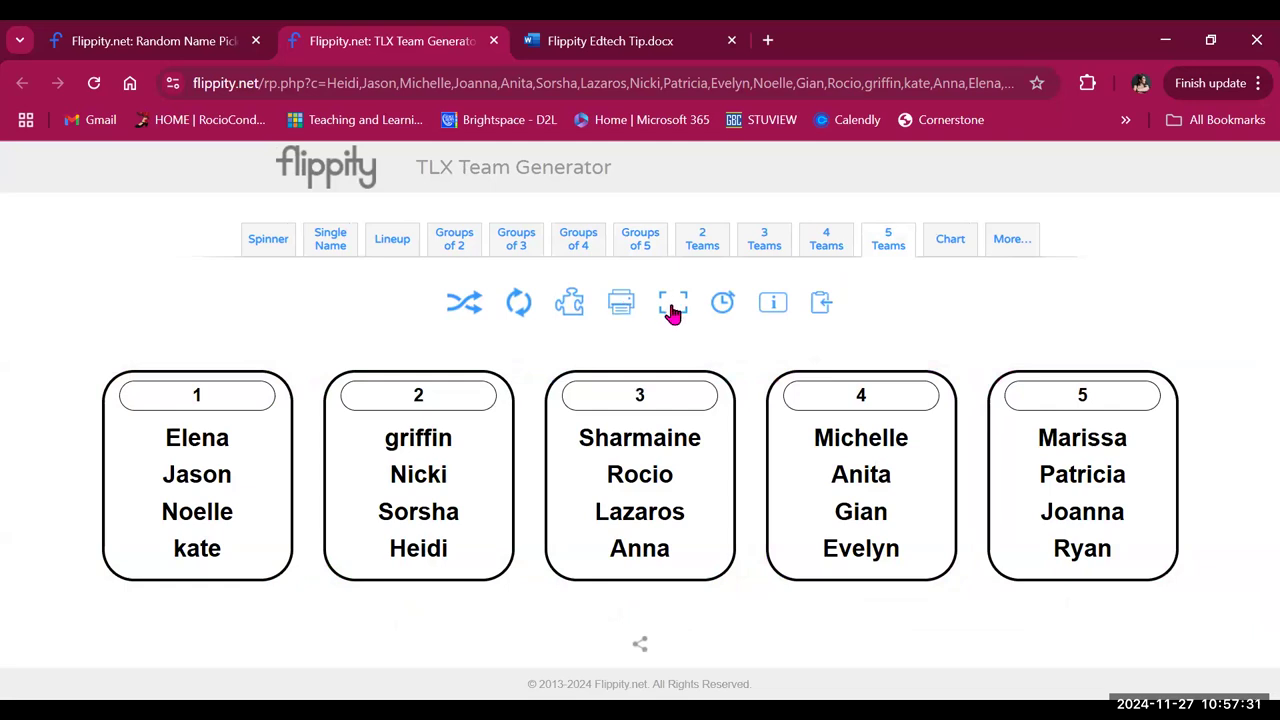
{"action": "left_click", "coordinate": [672, 308]}
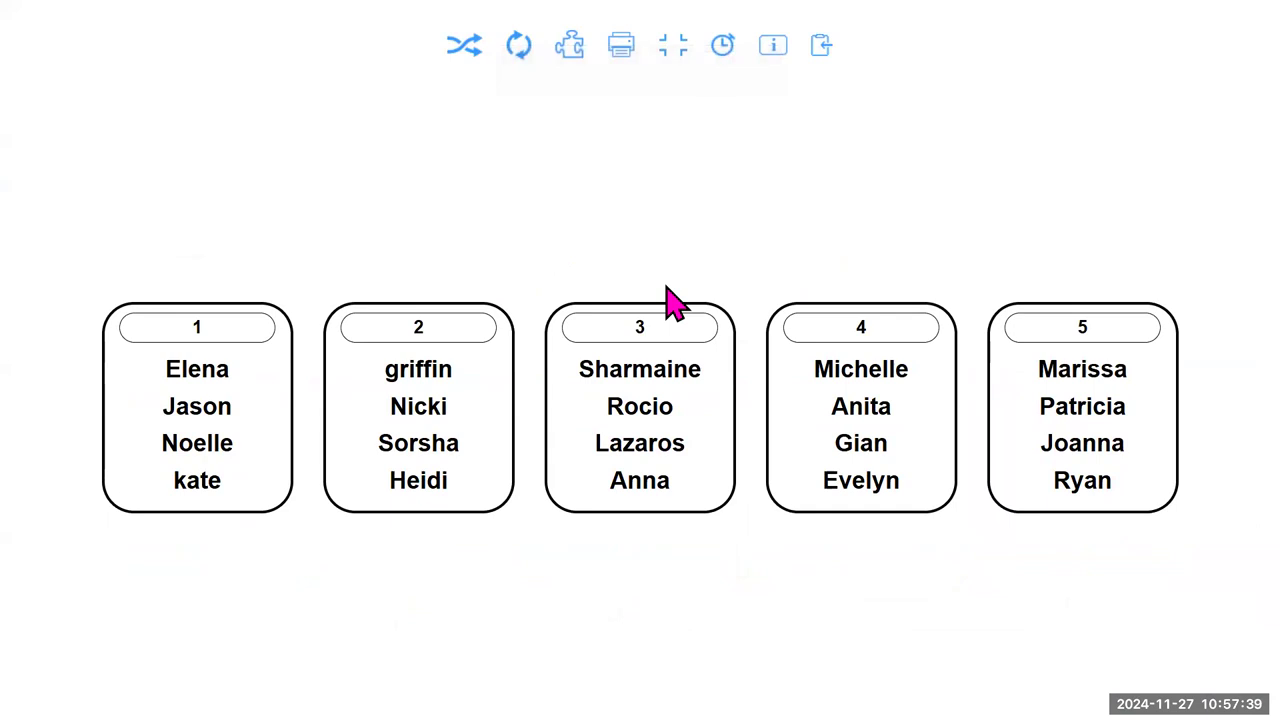
{"action": "key", "text": "Escape"}
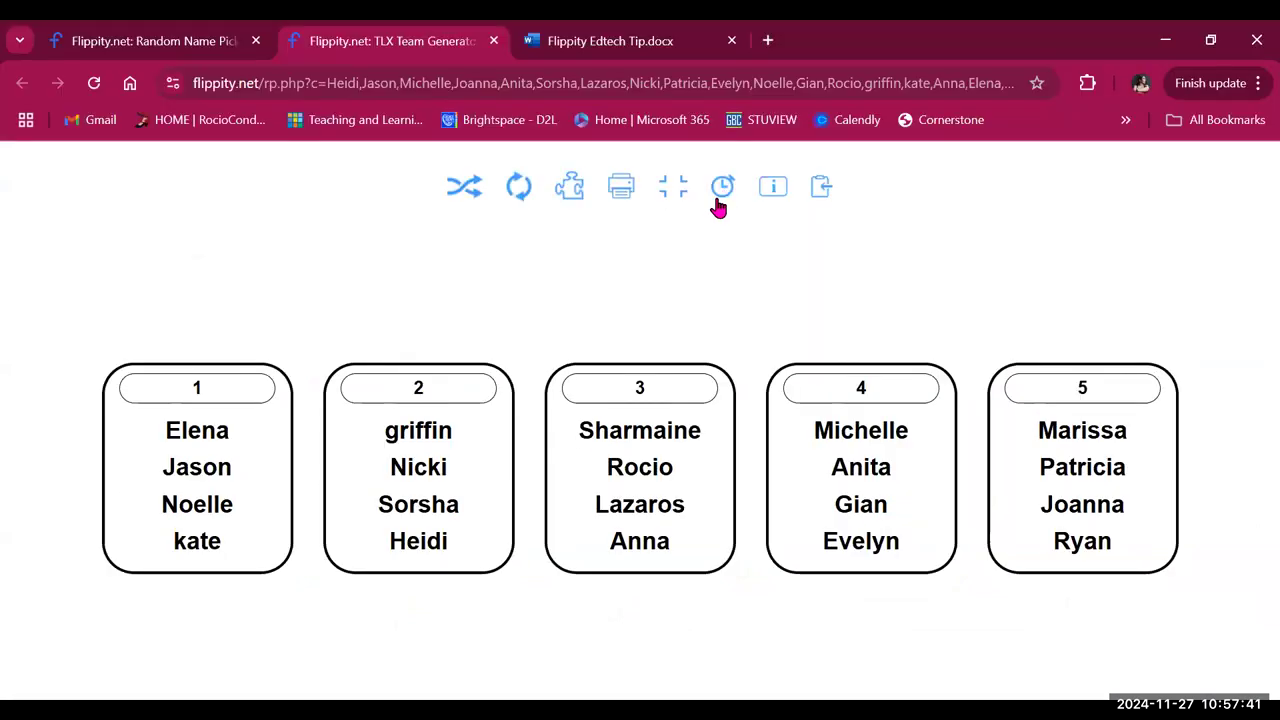
Step: Add a 10:00 countdown timer and an instructions box above the teams
{"action": "left_click", "coordinate": [723, 187]}
{"action": "key", "text": "BackSpace"}
{"action": "type", "text": "10:00"}
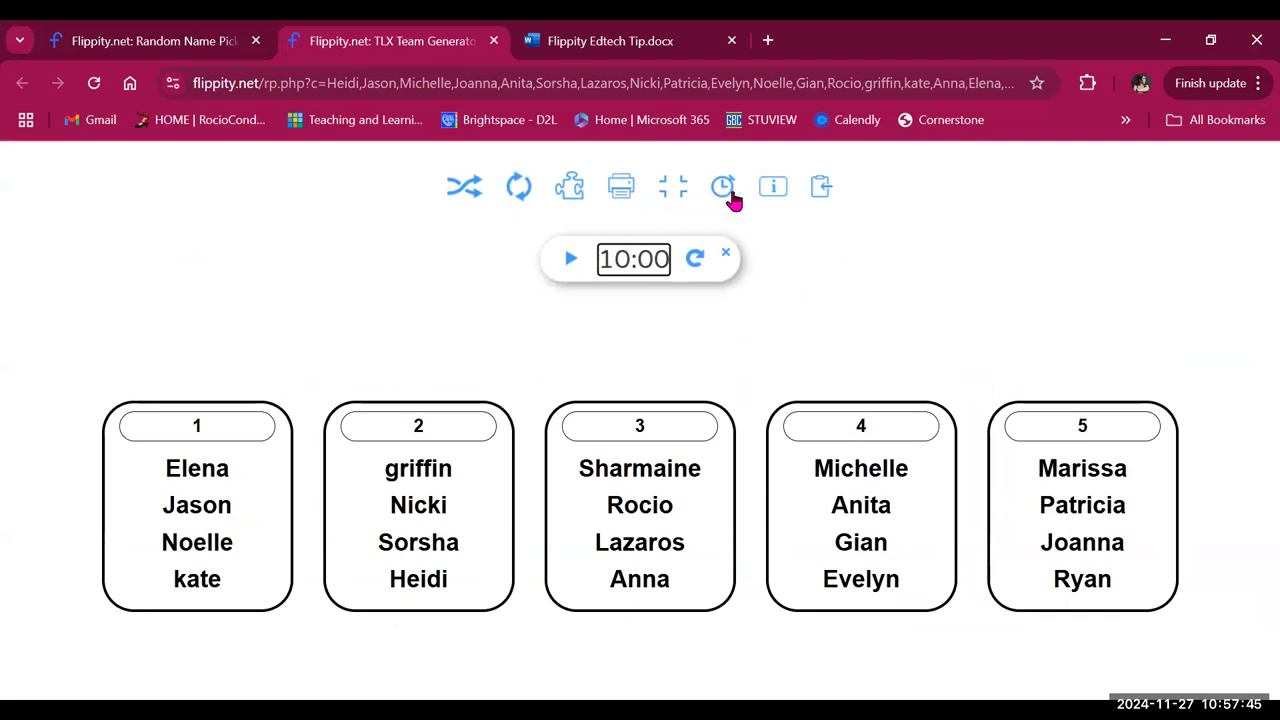
{"action": "left_click", "coordinate": [777, 195]}
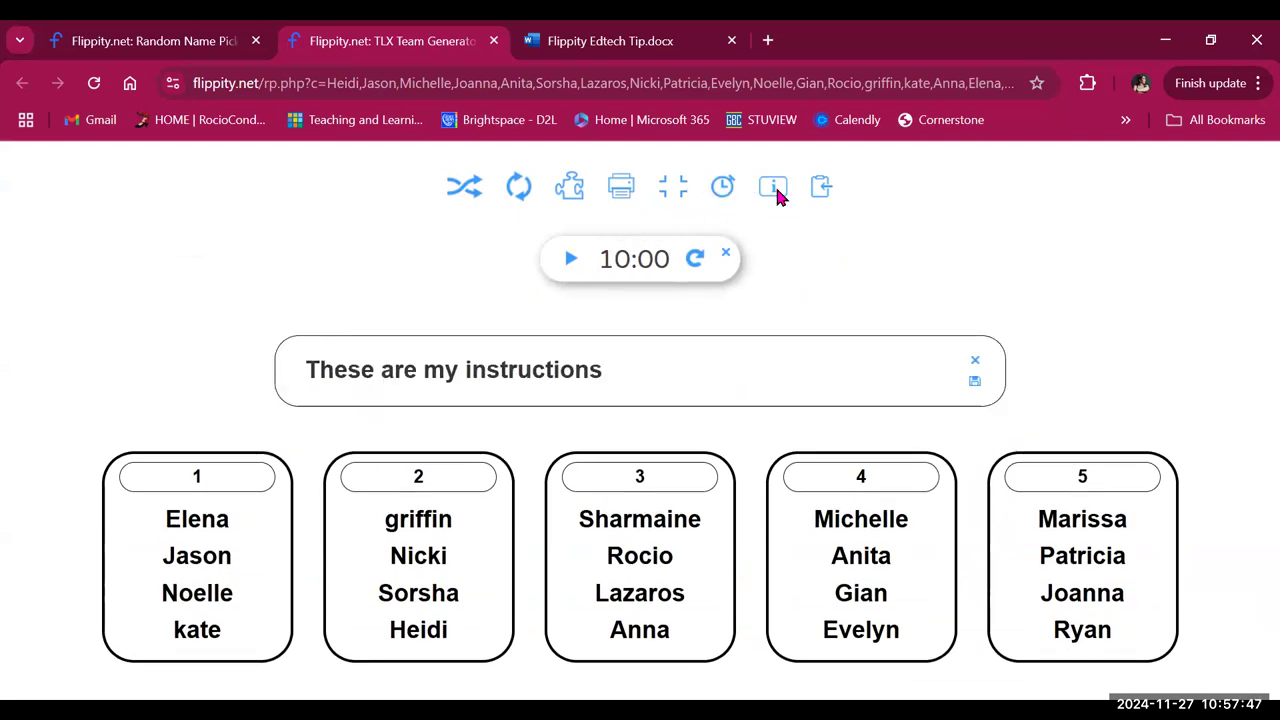
Step: In the Flippity Edtech Tip document, select 'Take turns answering these questions:' and the three questions
{"action": "key", "text": "ctrl+Tab"}
{"action": "scroll", "coordinate": [563, 449], "scroll_direction": "down", "scroll_amount": 10}
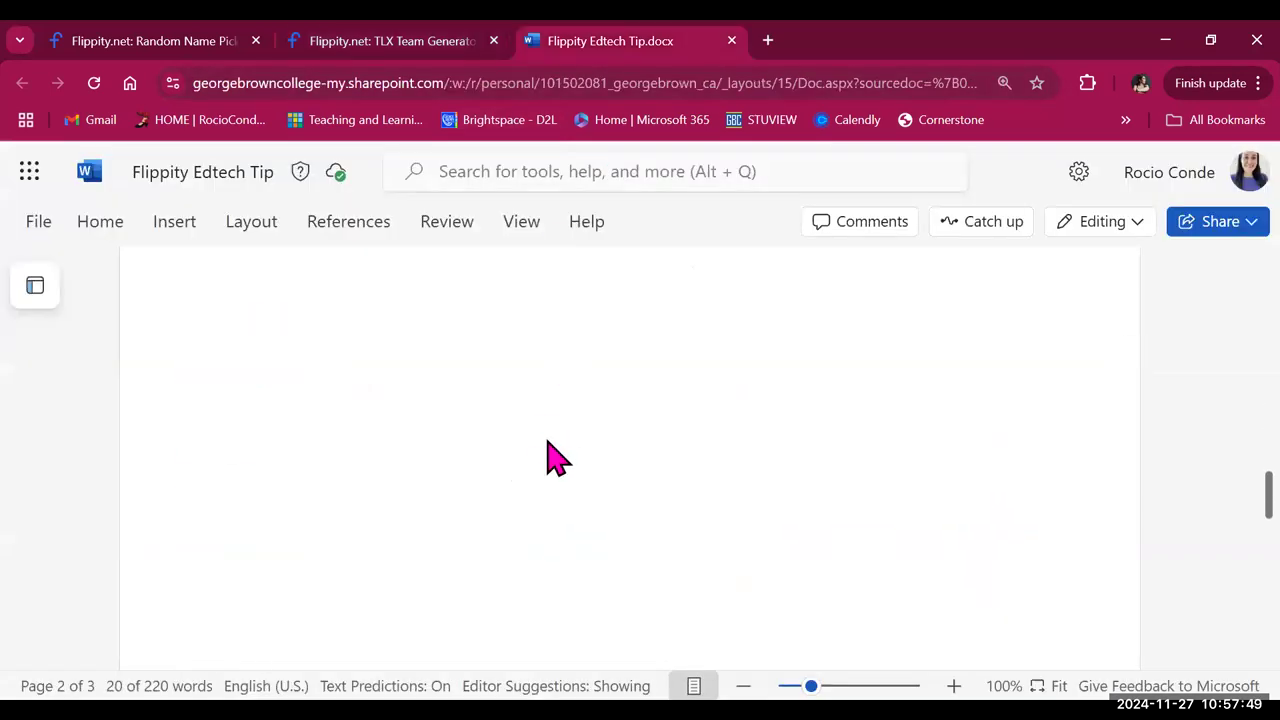
{"action": "scroll", "coordinate": [556, 457], "scroll_direction": "down", "scroll_amount": 5}
{"action": "left_click_drag", "start_coordinate": [794, 443], "coordinate": [166, 362]}
{"action": "key", "text": "ctrl+c"}
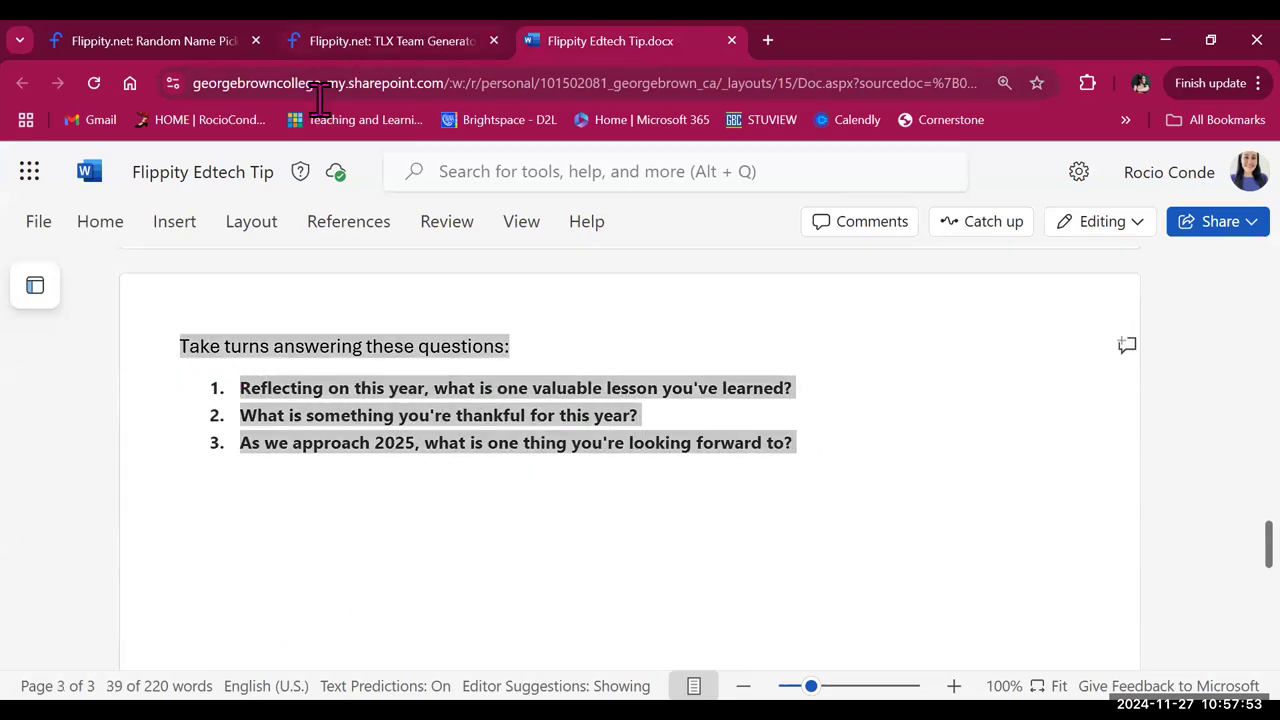
Step: Paste the discussion heading and three questions into the Flippity instructions box
{"action": "left_click", "coordinate": [376, 45]}
{"action": "left_click", "coordinate": [631, 366]}
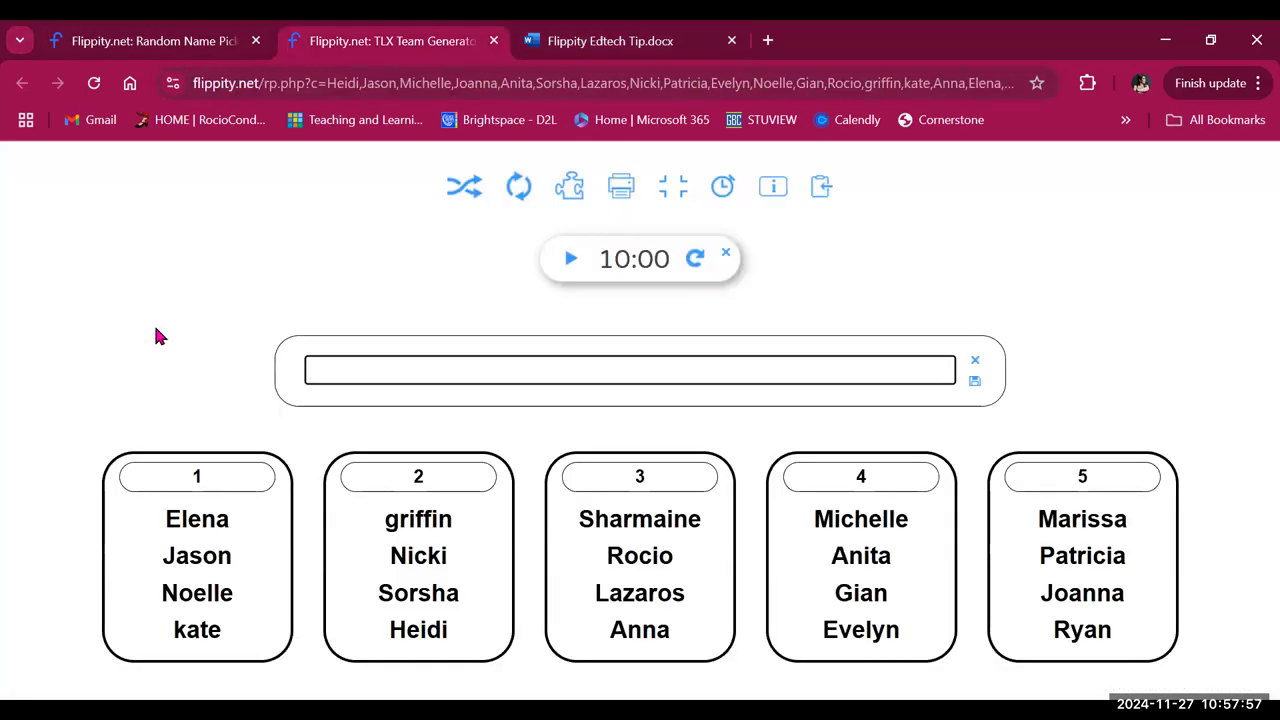
{"action": "key", "text": "ctrl+v"}
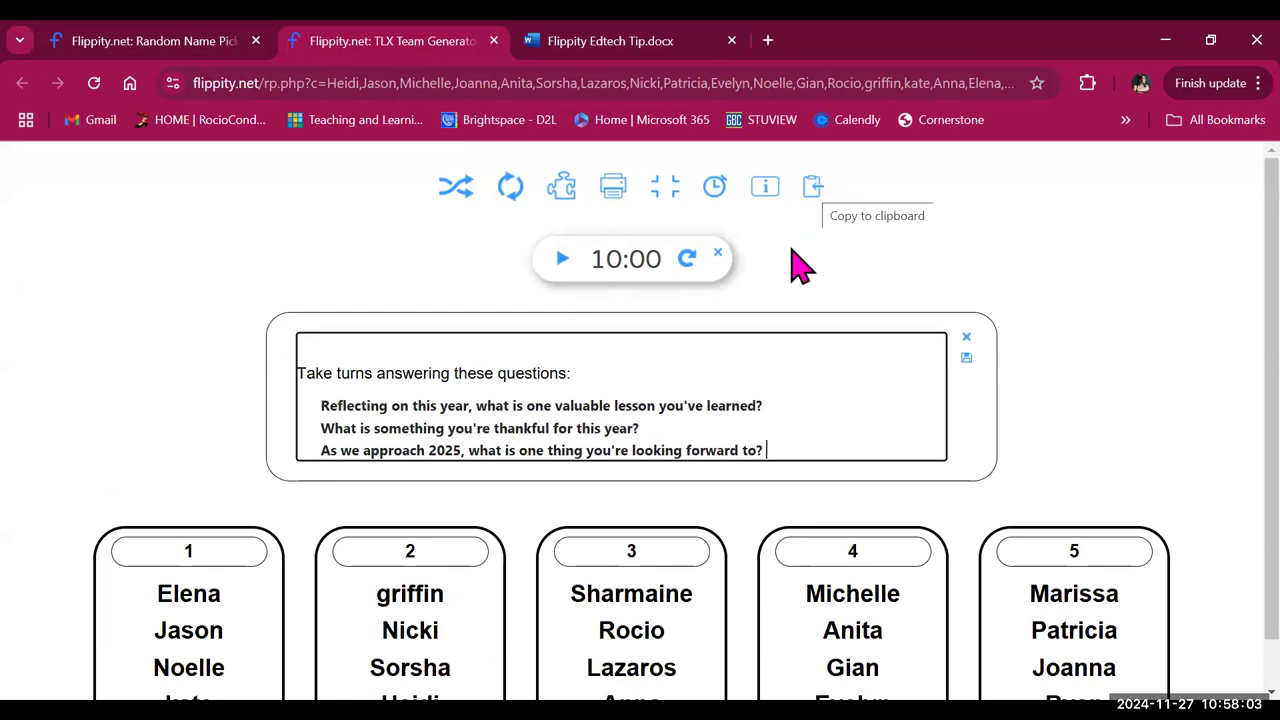
{"action": "scroll", "coordinate": [640, 587], "scroll_direction": "down", "scroll_amount": 1}
{"action": "scroll", "coordinate": [643, 580], "scroll_direction": "up", "scroll_amount": 1}
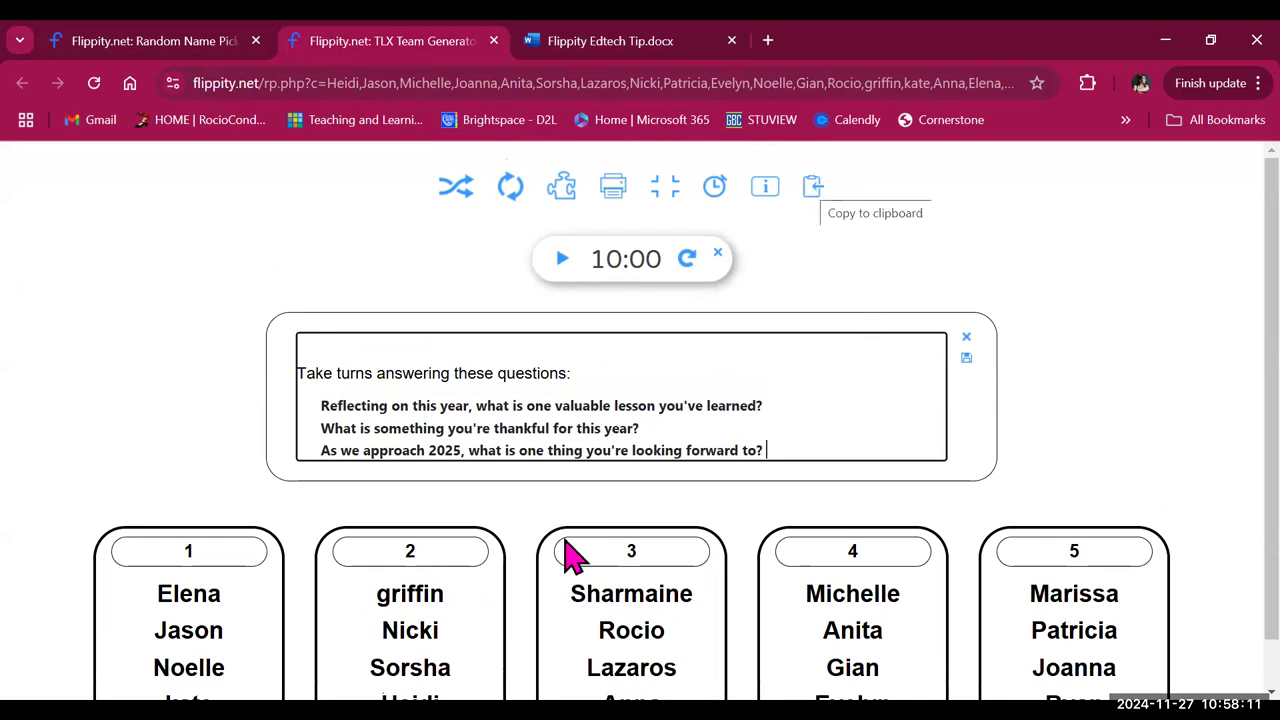
Step: Insert a page break after question 3 and paste the five team lists onto the new page
{"action": "key", "text": "ctrl+Tab"}
{"action": "left_click", "coordinate": [830, 435]}
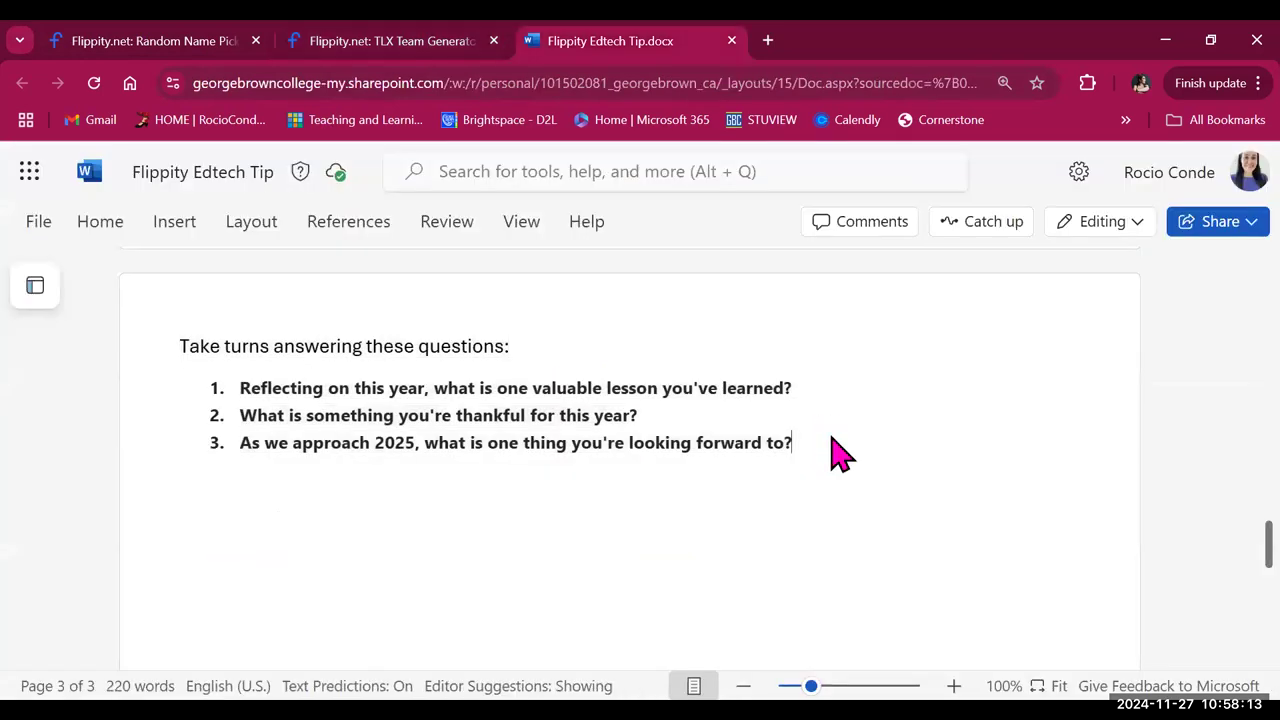
{"action": "key", "text": "ctrl+Return"}
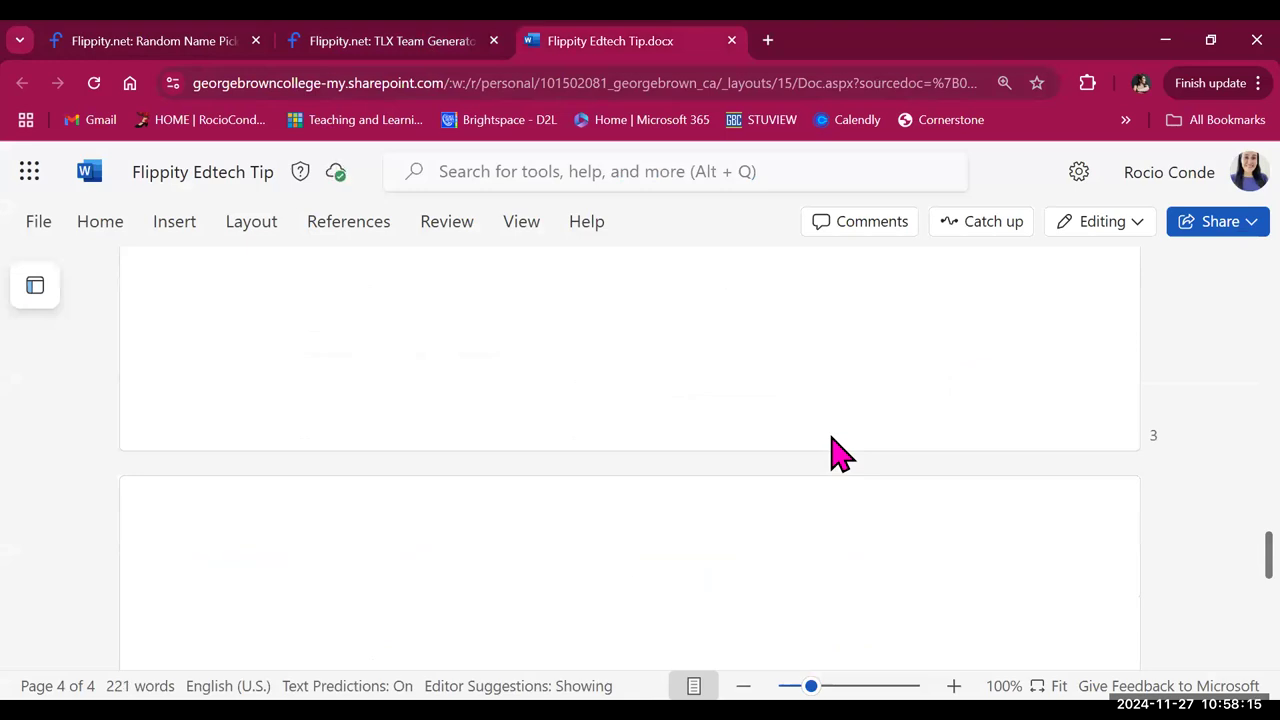
{"action": "key", "text": "ctrl+v"}
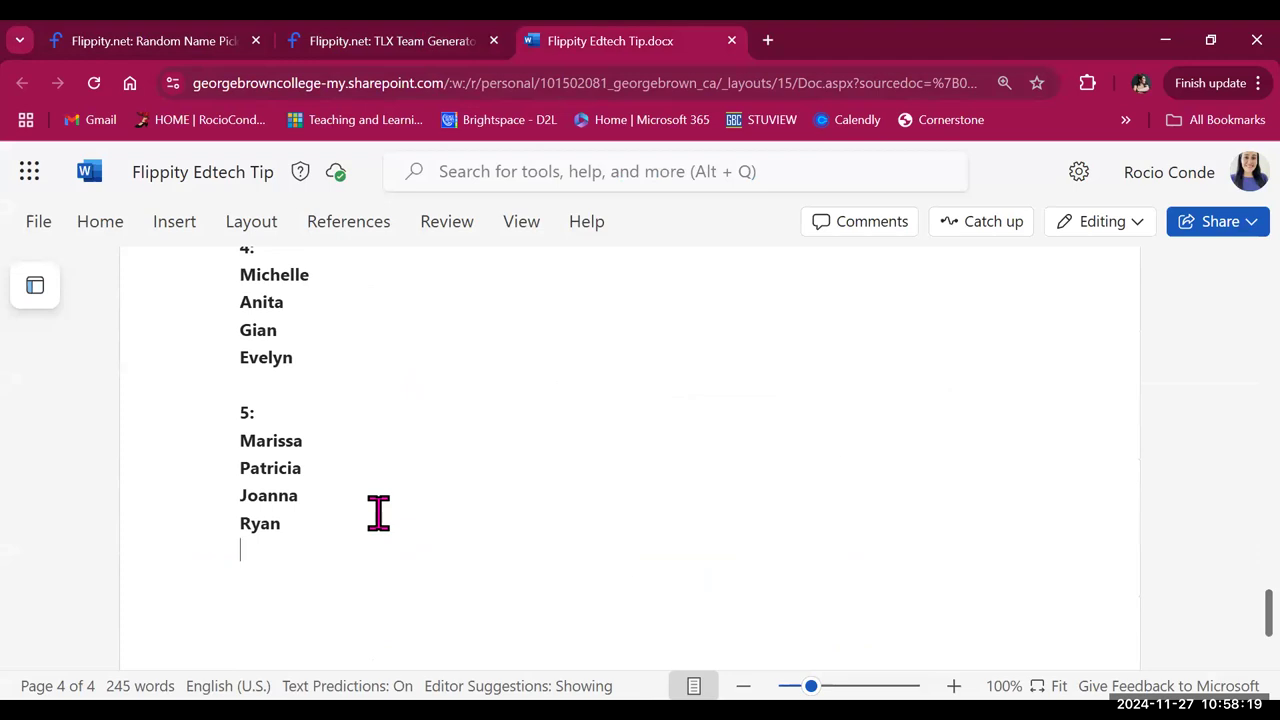
{"action": "scroll", "coordinate": [378, 512], "scroll_direction": "up", "scroll_amount": 2}
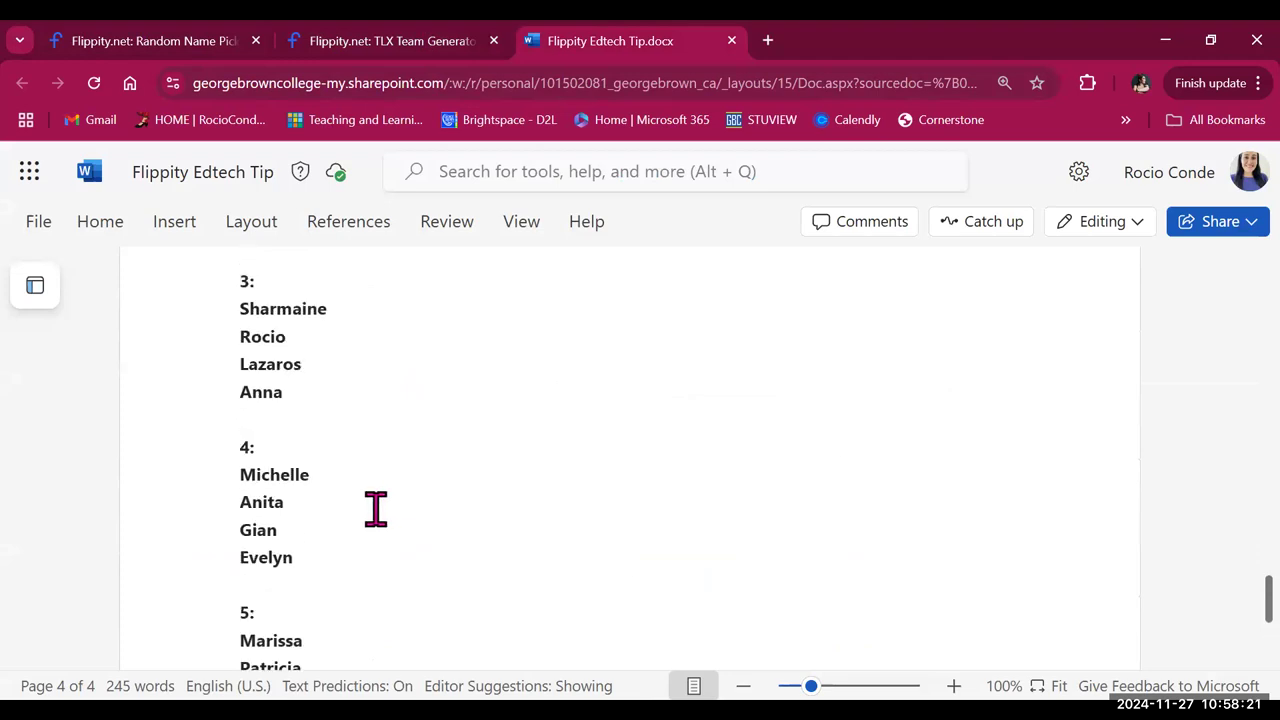
{"action": "scroll", "coordinate": [377, 509], "scroll_direction": "up", "scroll_amount": 4}
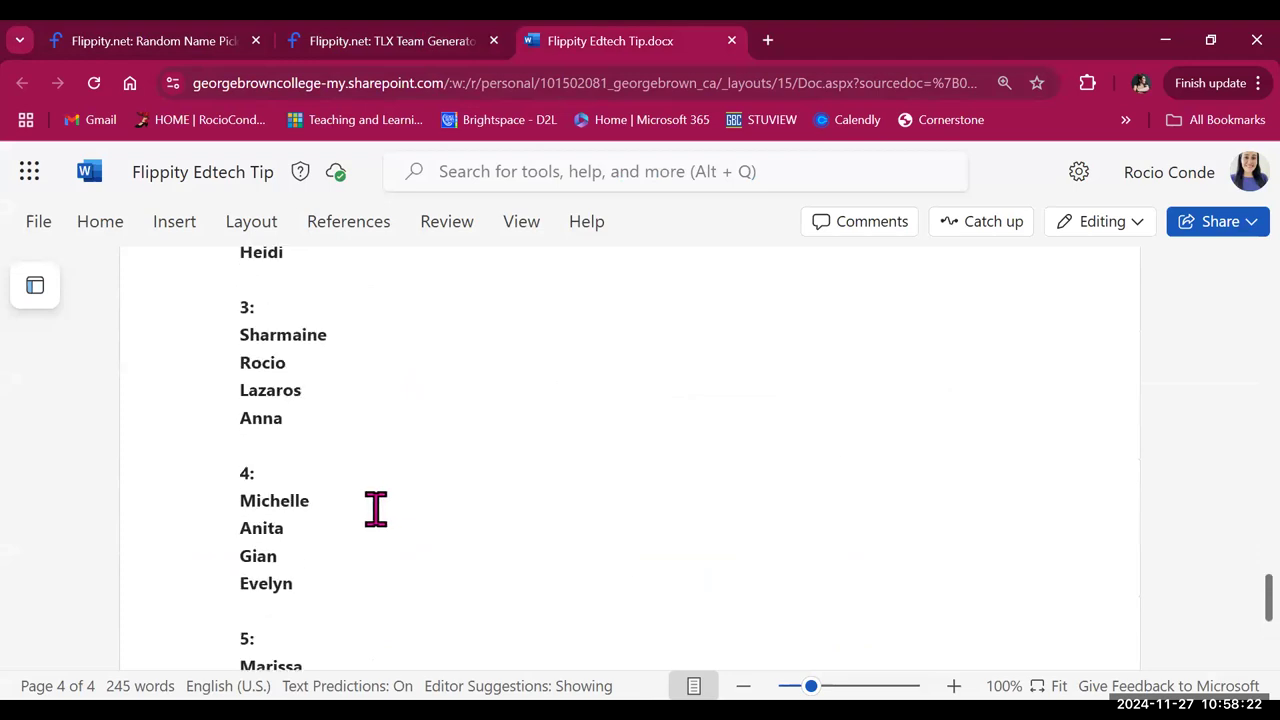
Step: Return to the TLX Team Generator tab and review the timer, questions and five teams
{"action": "left_click", "coordinate": [410, 45]}
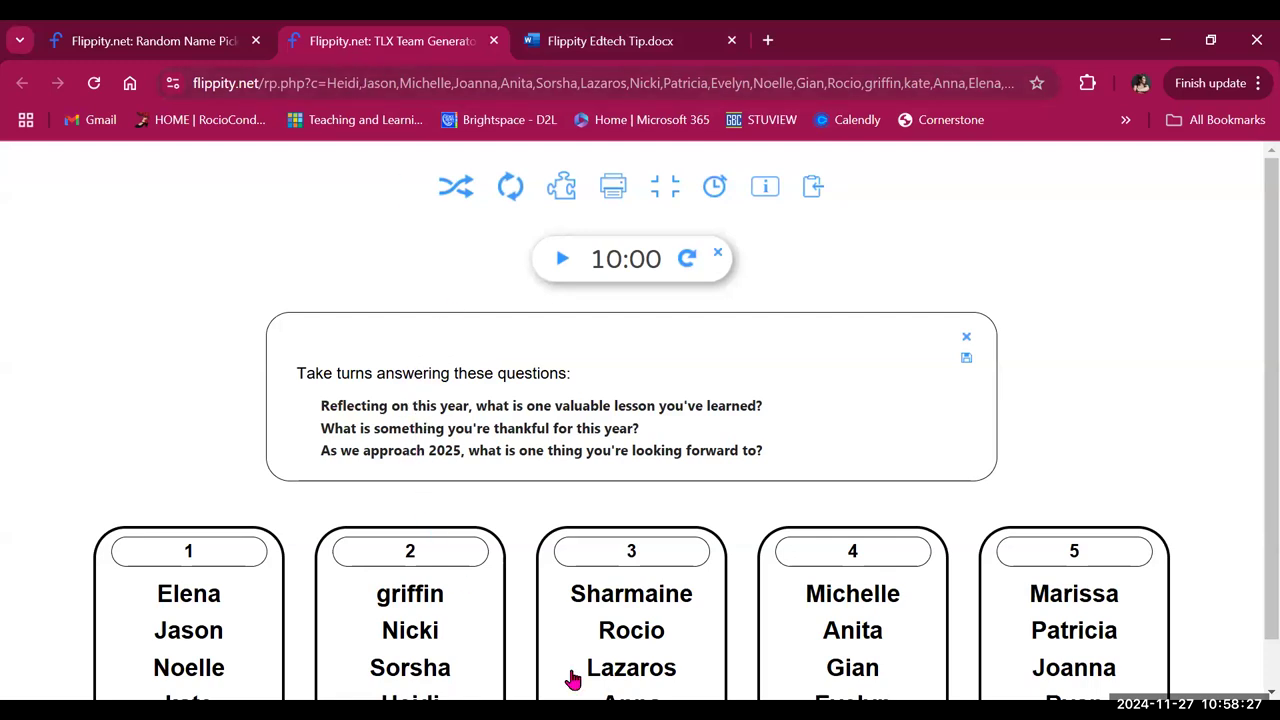
{"action": "scroll", "coordinate": [337, 606], "scroll_direction": "down", "scroll_amount": 1}
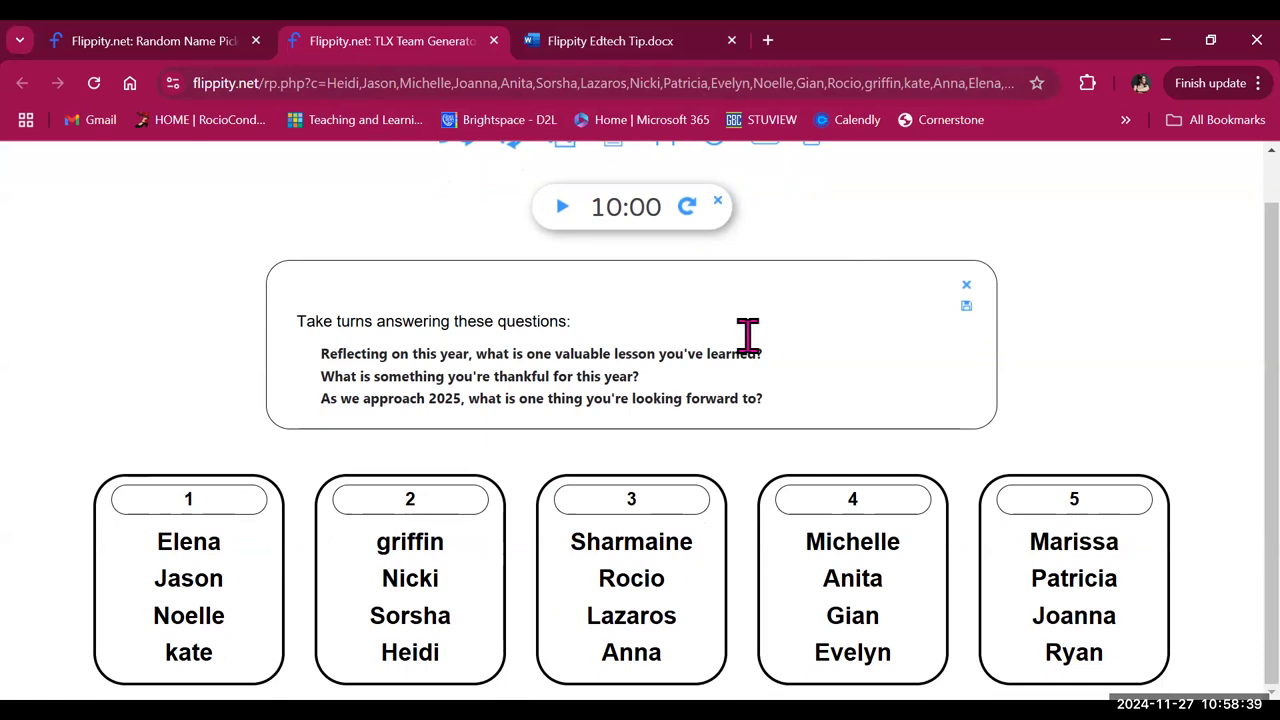
{"action": "scroll", "coordinate": [746, 336], "scroll_direction": "up", "scroll_amount": 1}
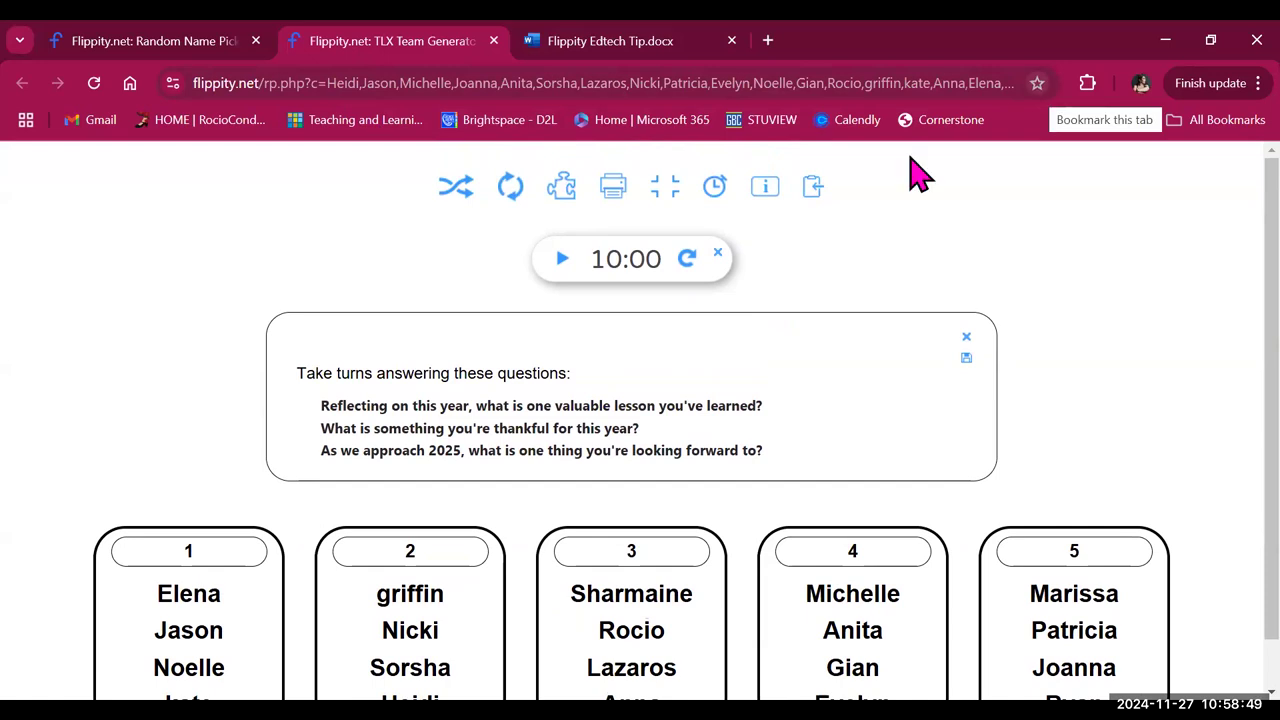
Step: Bookmark the TLX Team Generator page, then close it and start a new tab
{"action": "key", "text": "ctrl+d"}
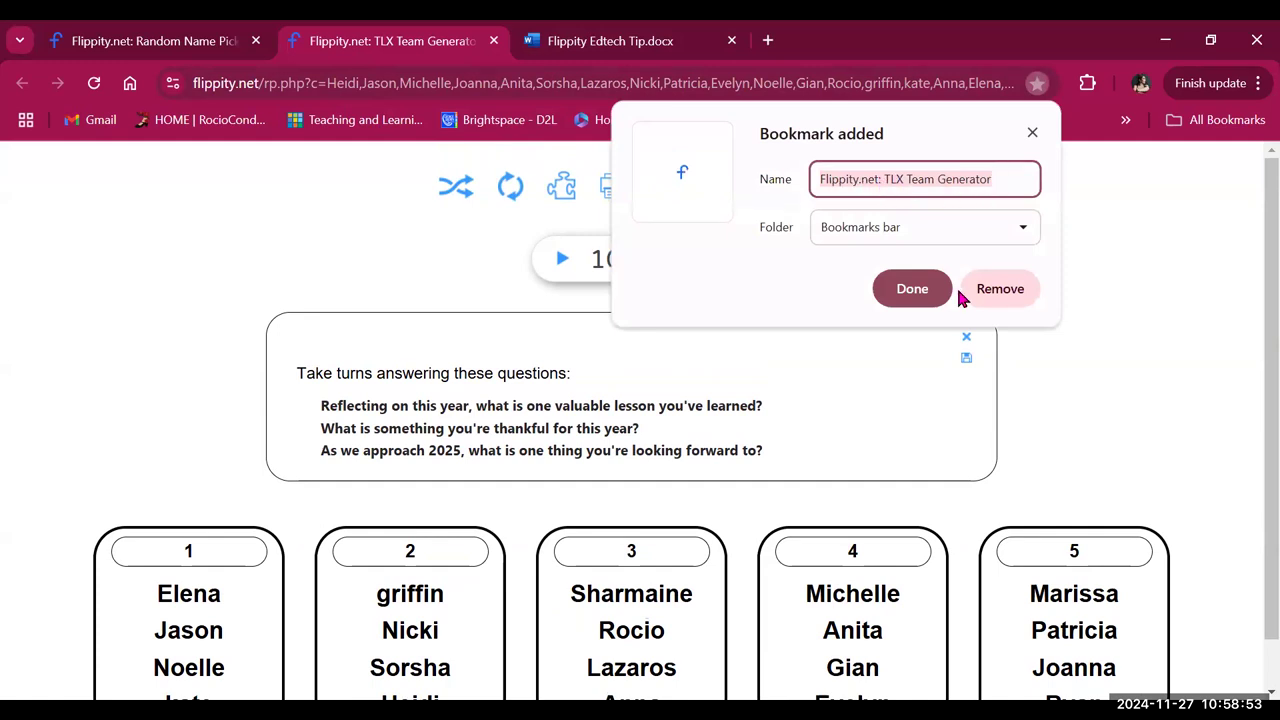
{"action": "left_click", "coordinate": [908, 289]}
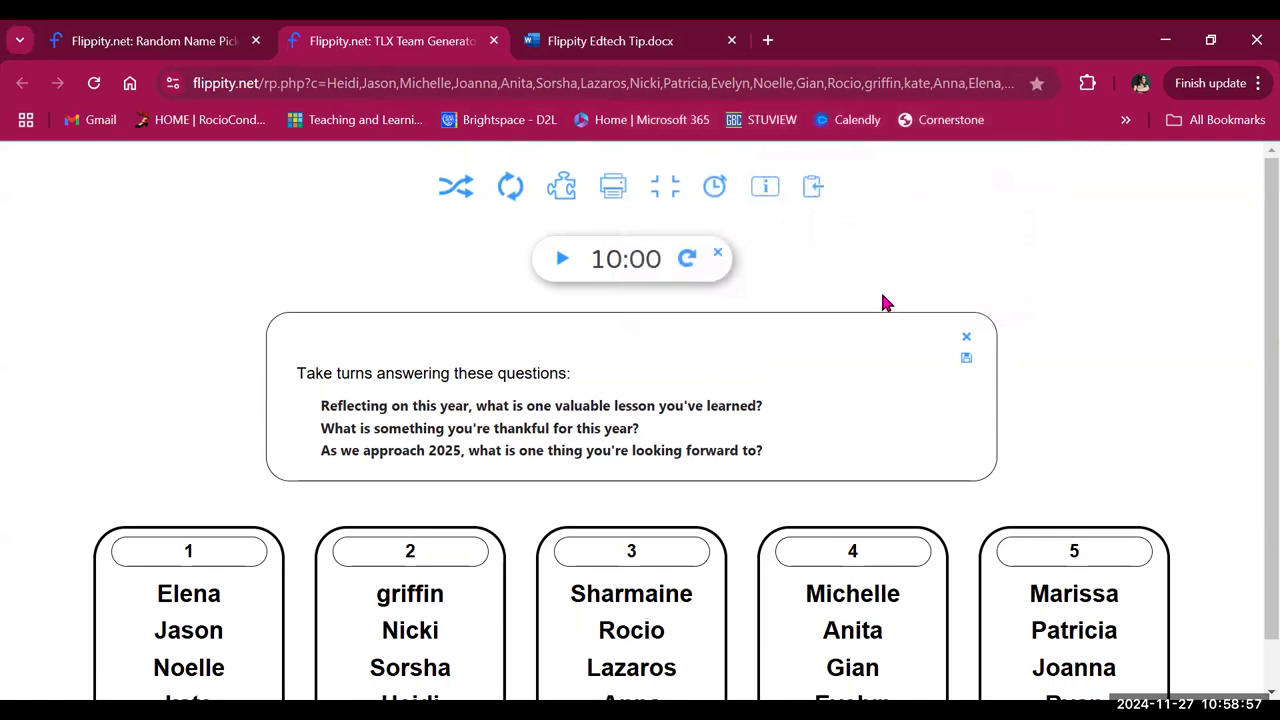
{"action": "left_click", "coordinate": [494, 40]}
{"action": "left_click", "coordinate": [535, 41]}
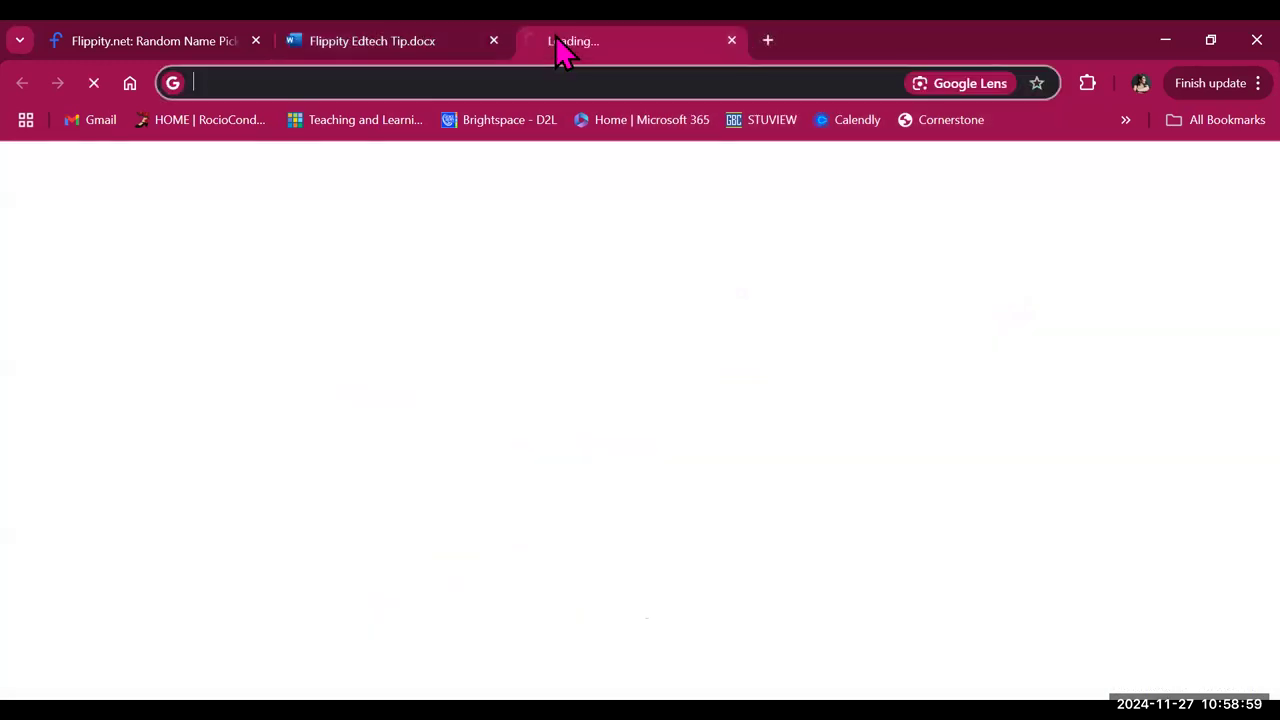
Step: Scroll the bookmarks overflow list down to 'Flippity.net: TLX Team Generator'
{"action": "left_click", "coordinate": [1125, 119]}
{"action": "scroll", "coordinate": [955, 632], "scroll_direction": "down", "scroll_amount": 1}
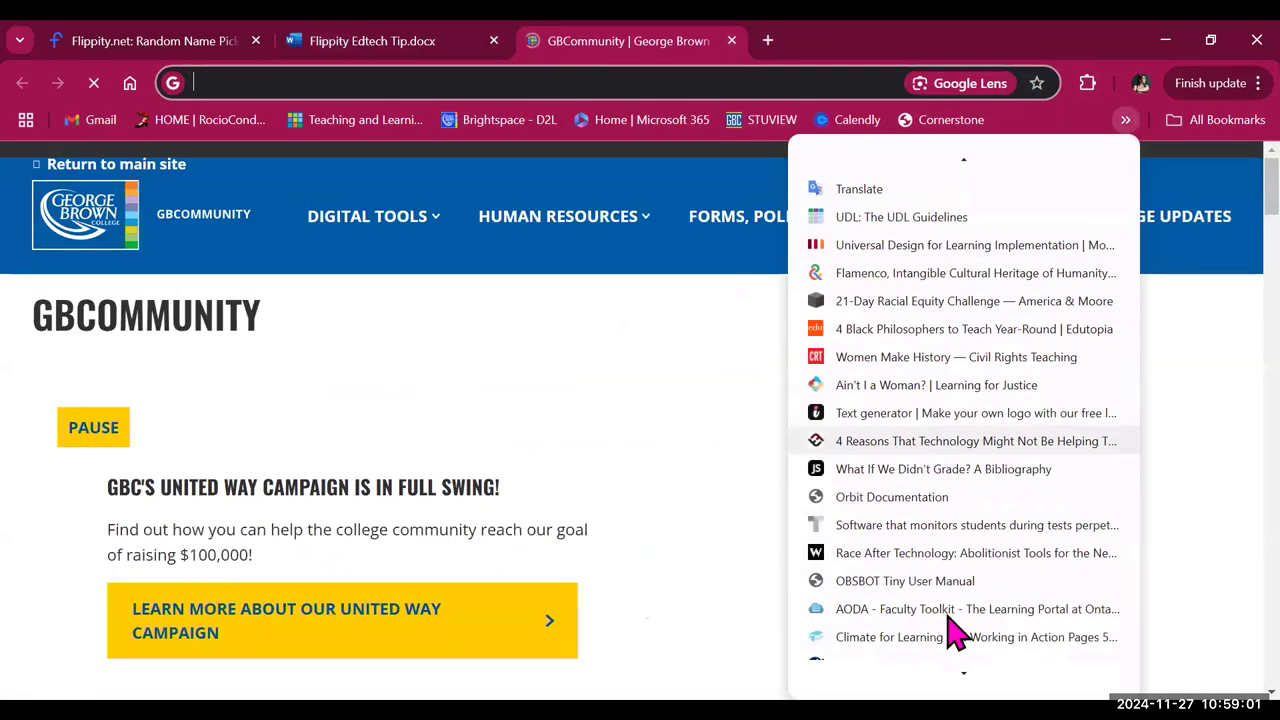
{"action": "scroll", "coordinate": [955, 632], "scroll_direction": "down", "scroll_amount": 10}
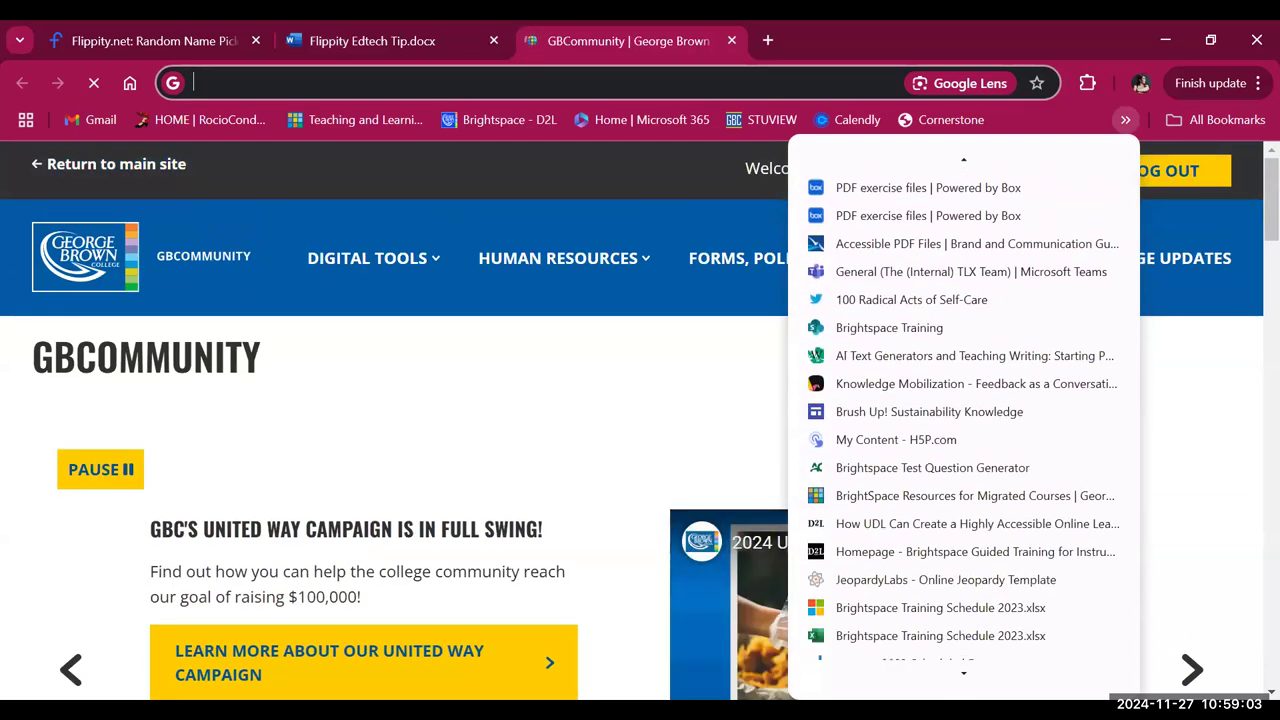
{"action": "scroll", "coordinate": [955, 632], "scroll_direction": "down", "scroll_amount": 15}
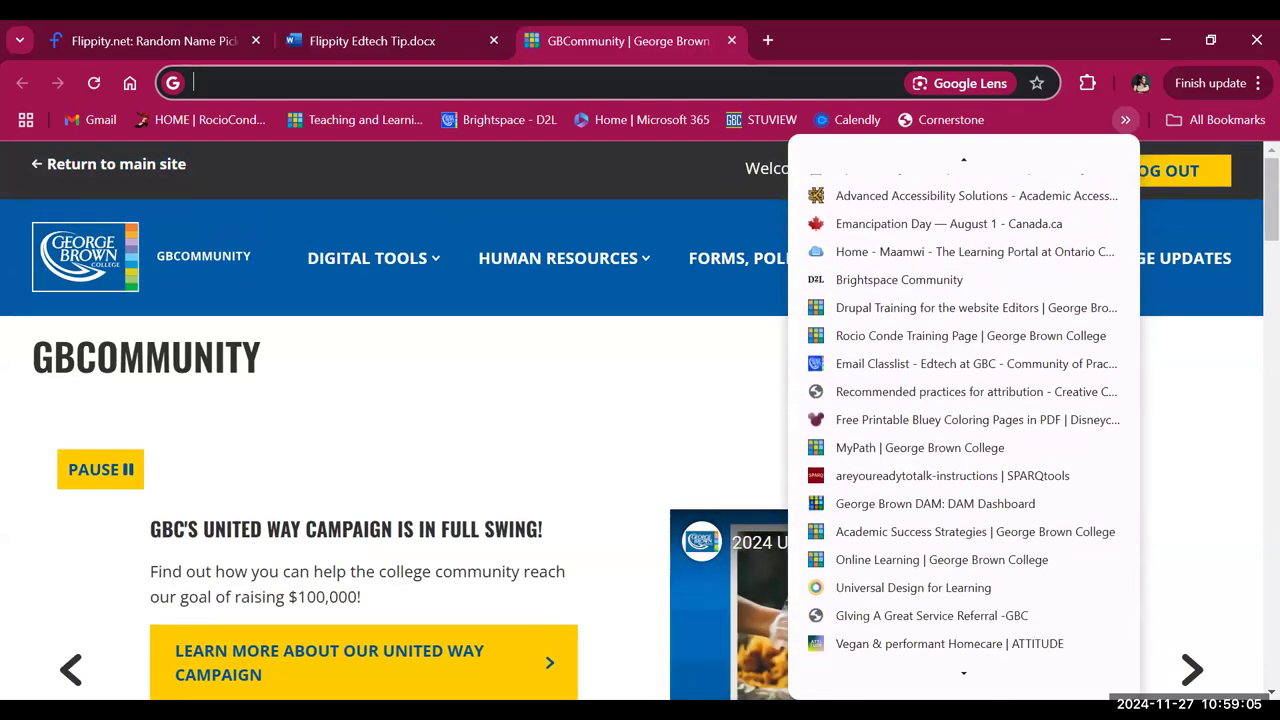
{"action": "scroll", "coordinate": [955, 632], "scroll_direction": "down", "scroll_amount": 3}
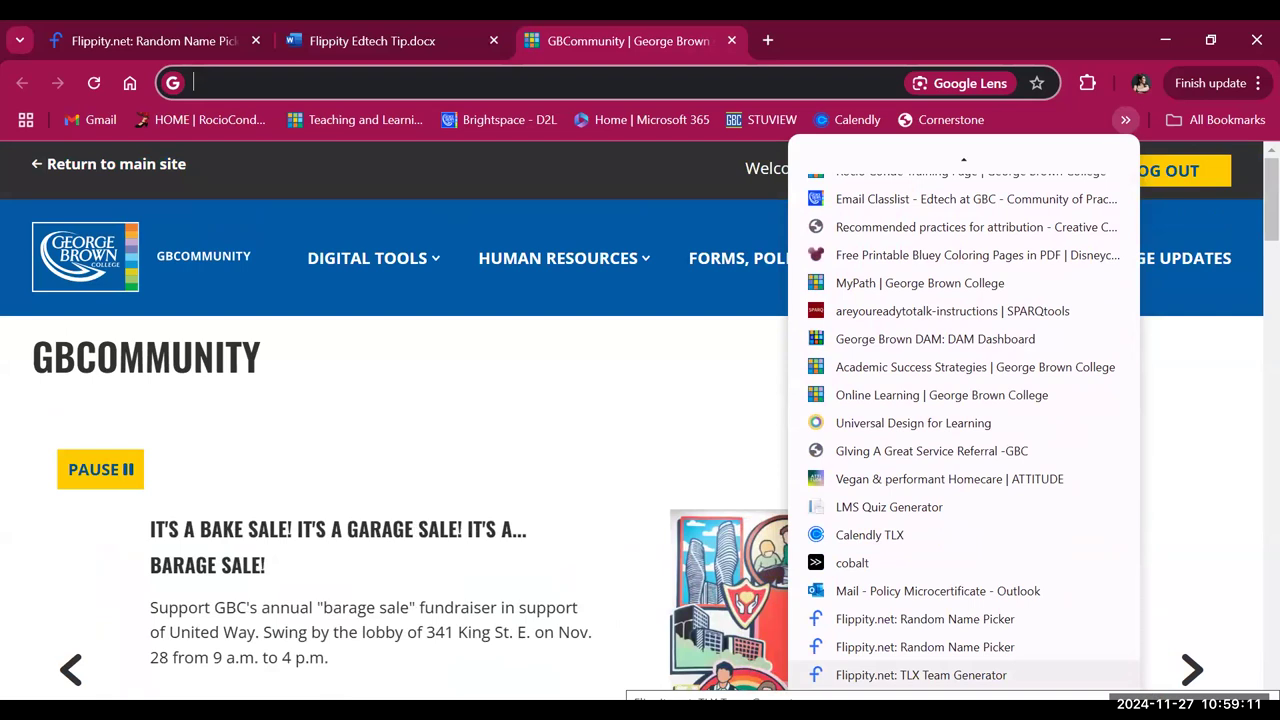
Step: Reopen the TLX Team Generator from its saved bookmark
{"action": "key", "text": "Return"}
{"action": "scroll", "coordinate": [595, 470], "scroll_direction": "down", "scroll_amount": 2}
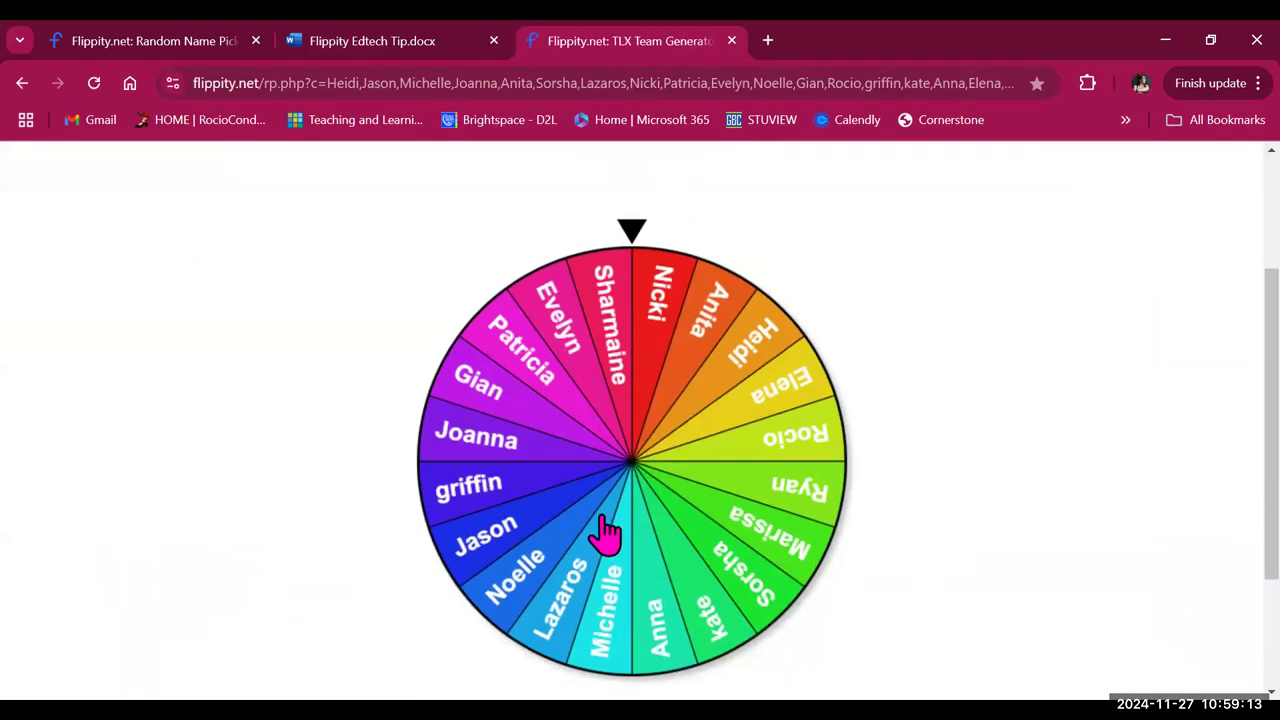
{"action": "scroll", "coordinate": [491, 349], "scroll_direction": "up", "scroll_amount": 2}
Step: Try groups of 2, 3 and 4 and 2 teams, ending with 3 teams
{"action": "left_click", "coordinate": [446, 243]}
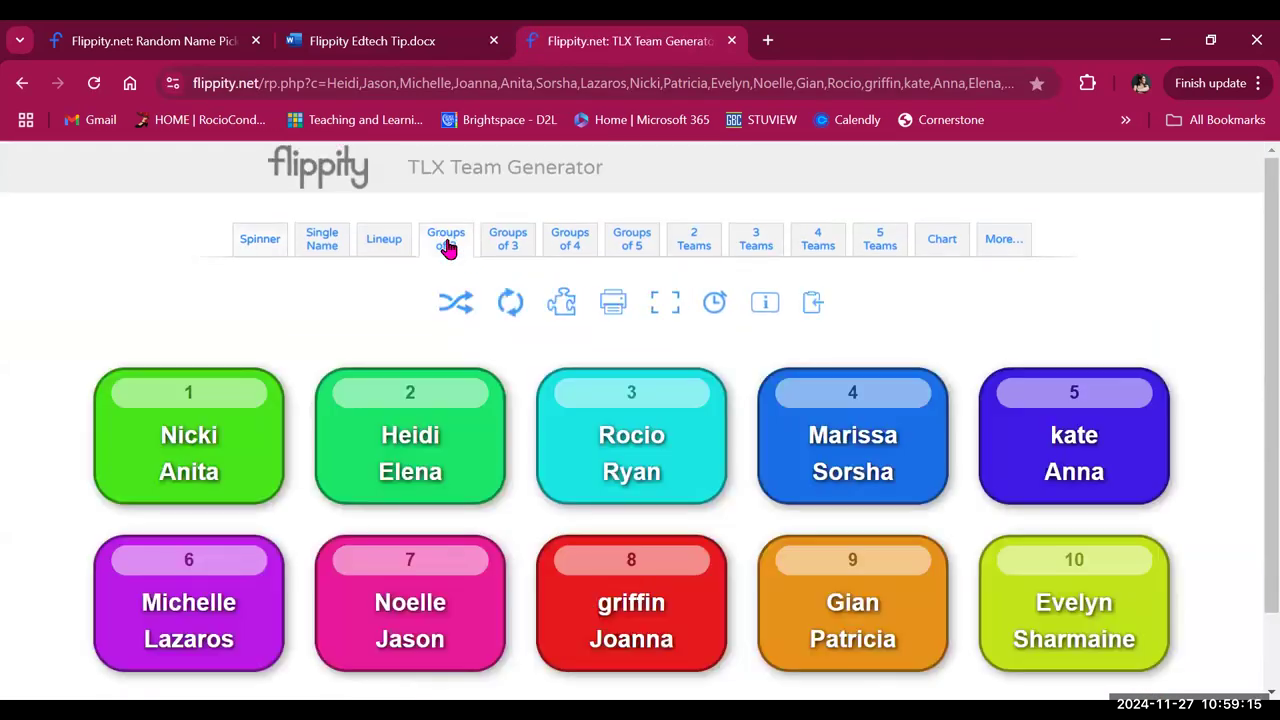
{"action": "left_click", "coordinate": [517, 246]}
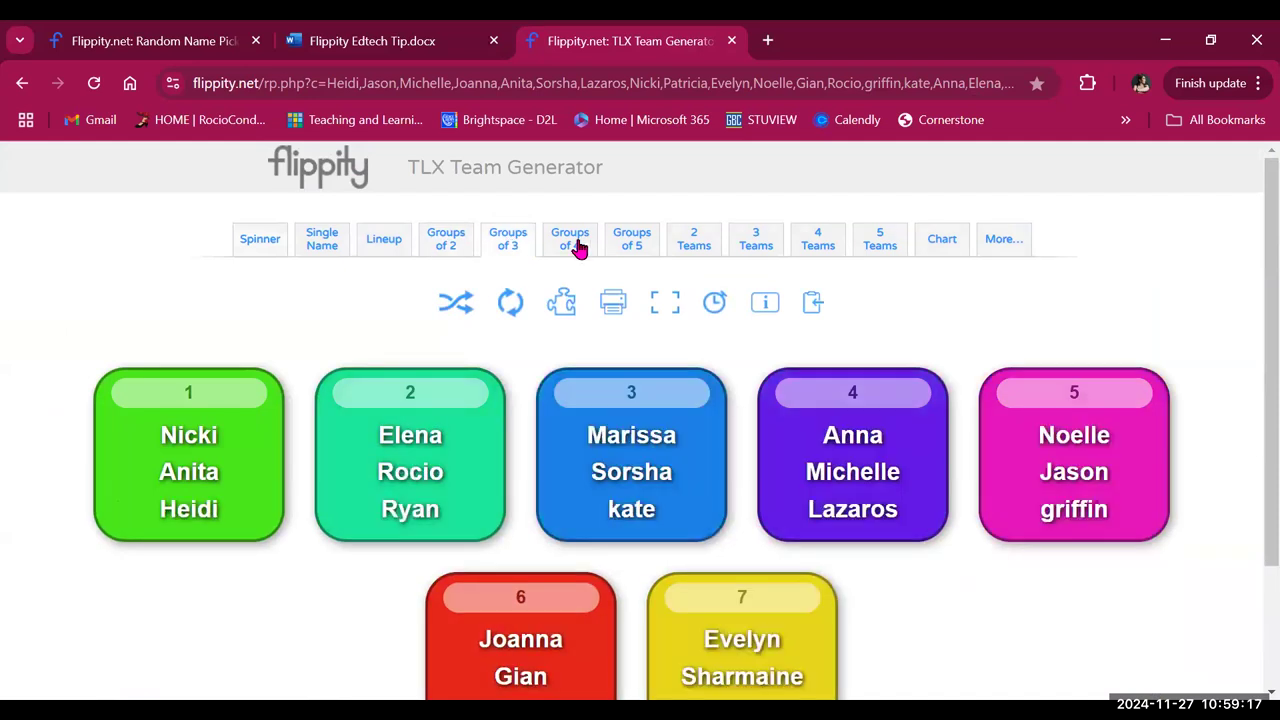
{"action": "left_click", "coordinate": [577, 247]}
{"action": "left_click", "coordinate": [706, 245]}
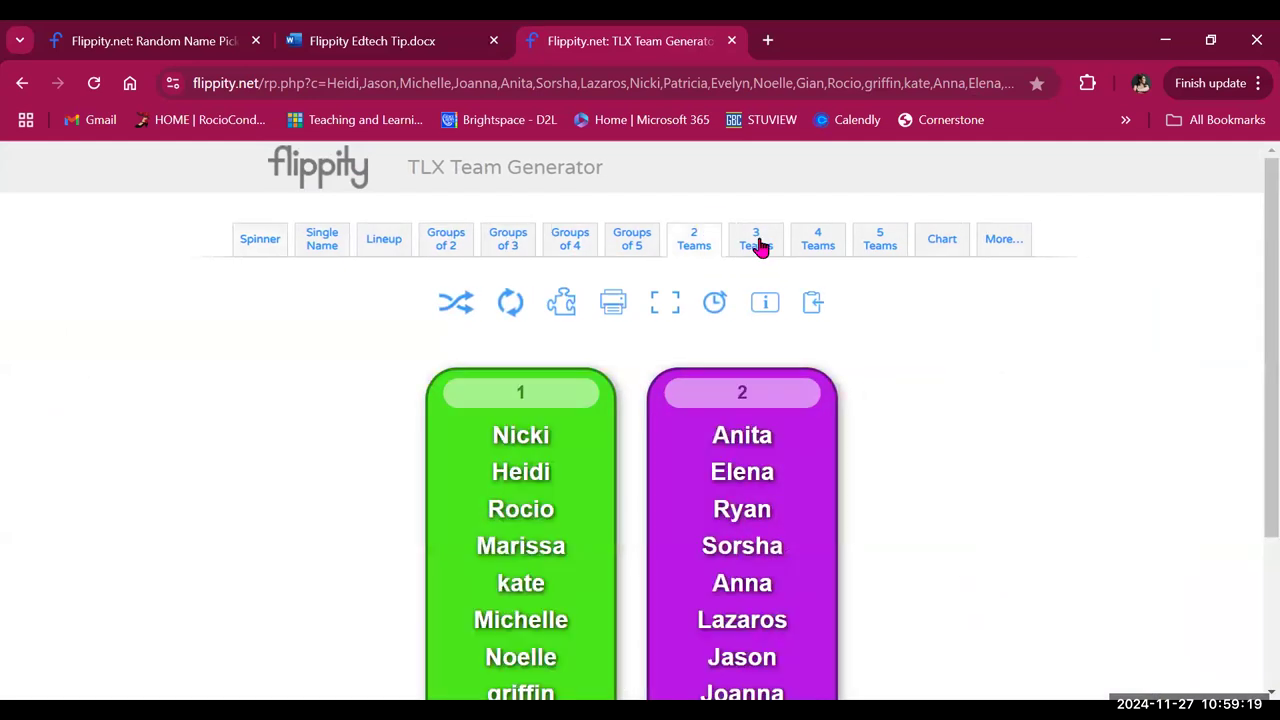
{"action": "left_click", "coordinate": [760, 247]}
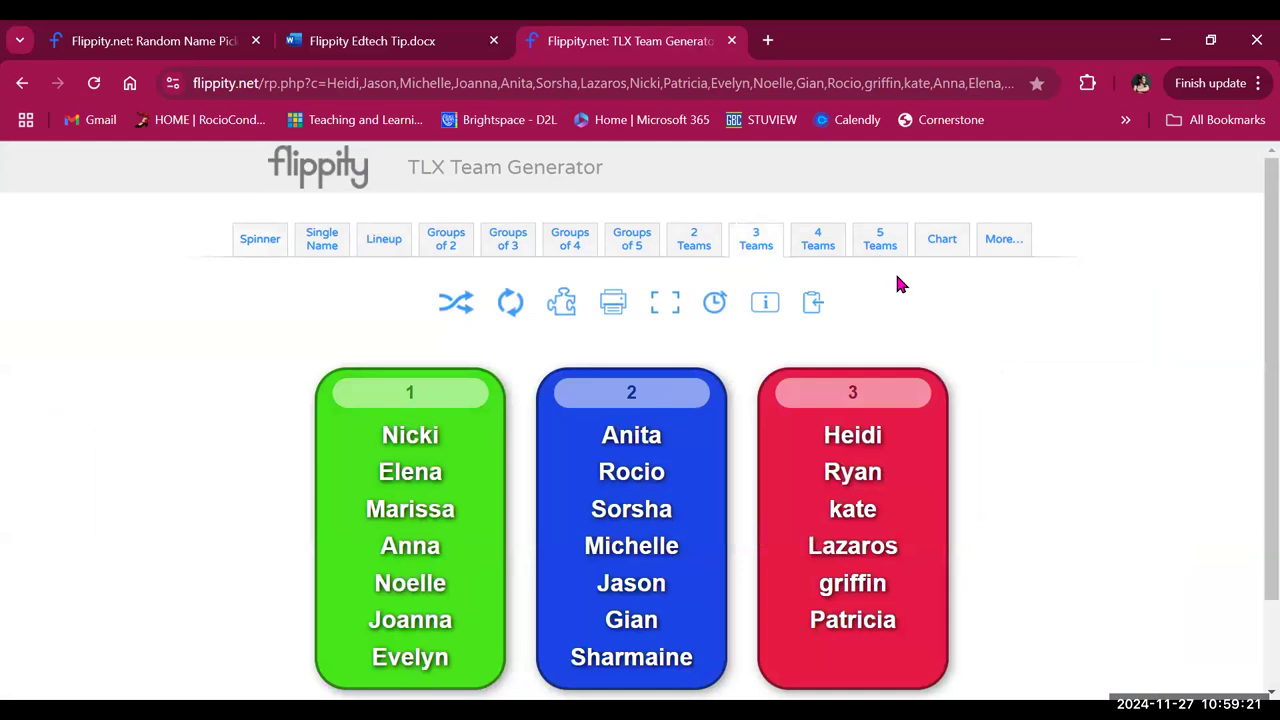
Step: Open Quick Edit under More... to show the editable class names, Heidi through Marissa
{"action": "left_click", "coordinate": [996, 248]}
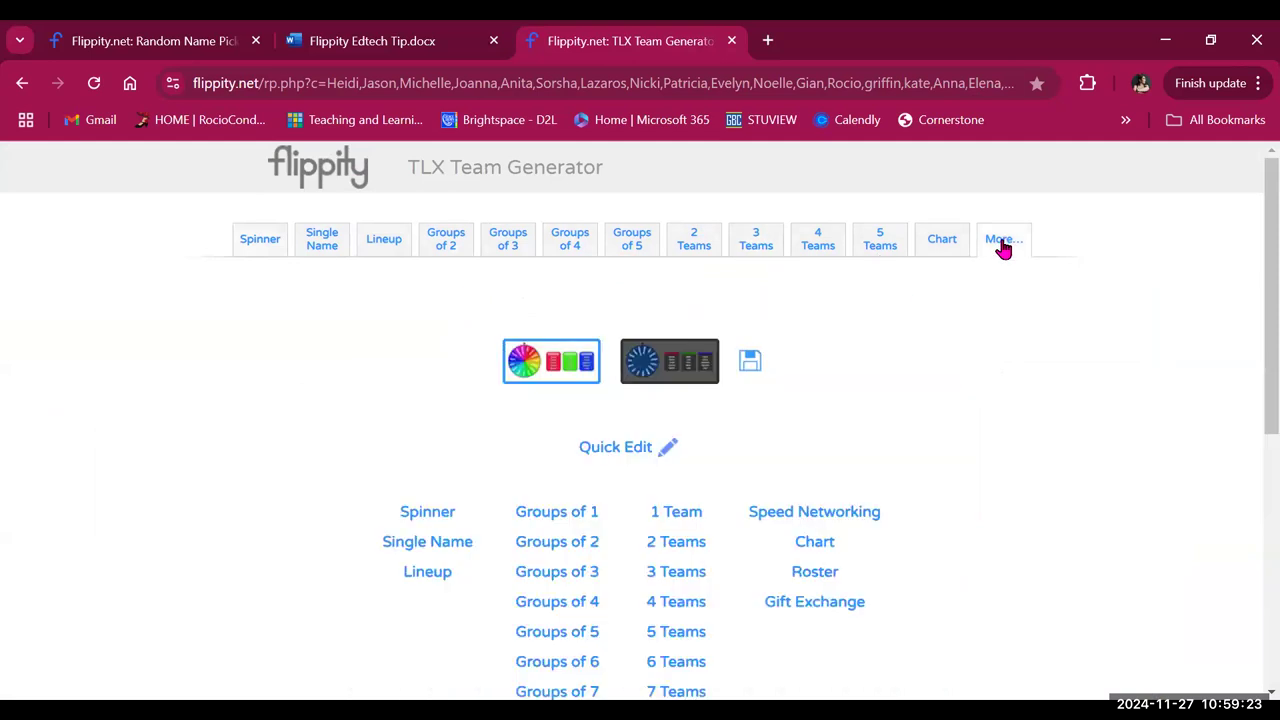
{"action": "left_click", "coordinate": [629, 446]}
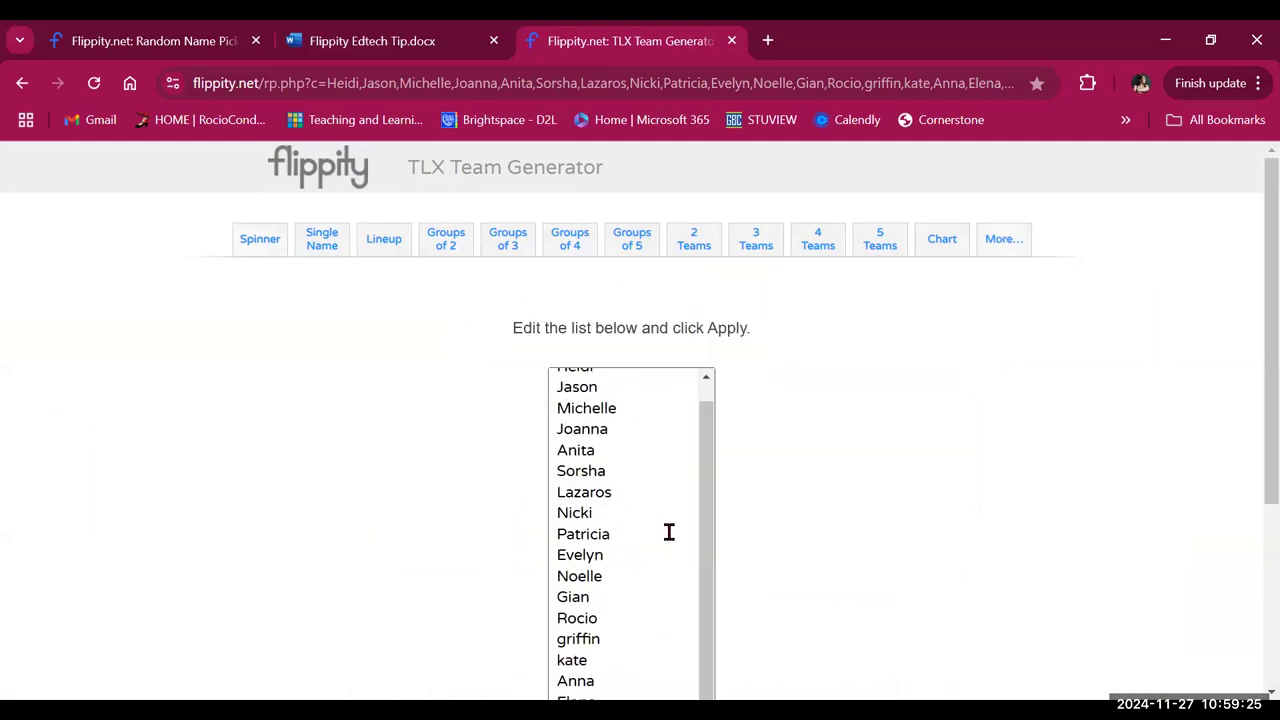
{"action": "scroll", "coordinate": [688, 500], "scroll_direction": "down", "scroll_amount": 3}
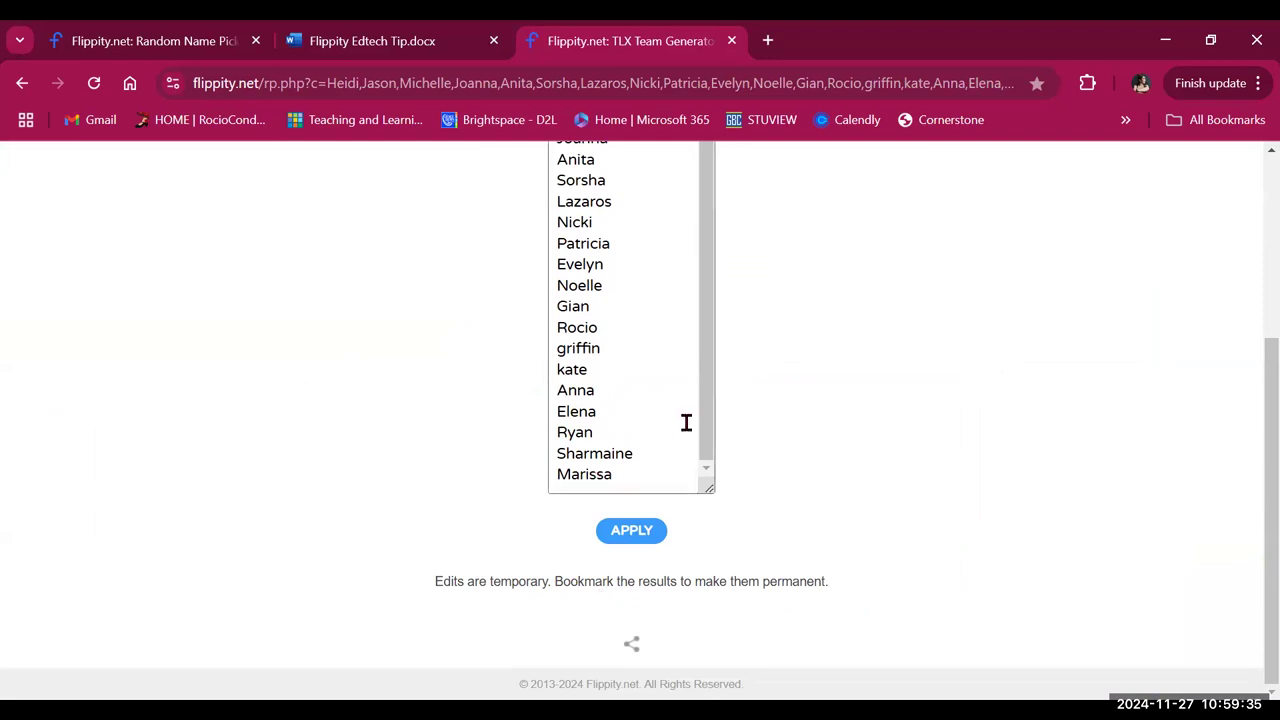
{"action": "scroll", "coordinate": [689, 420], "scroll_direction": "up", "scroll_amount": 1}
{"action": "scroll", "coordinate": [835, 400], "scroll_direction": "up", "scroll_amount": 3}
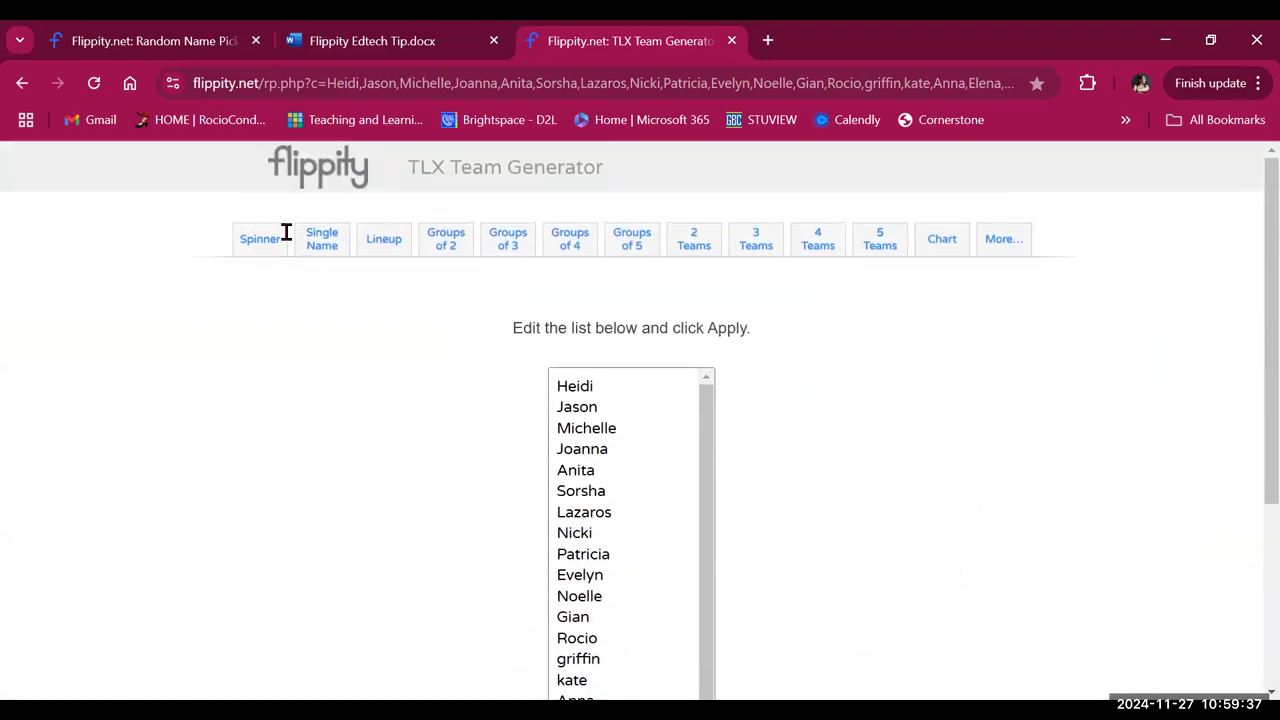
Step: Load the flippity.net home page and browse templates like Flashcards, Quiz Show, Bingo and Word Search
{"action": "left_click", "coordinate": [320, 177]}
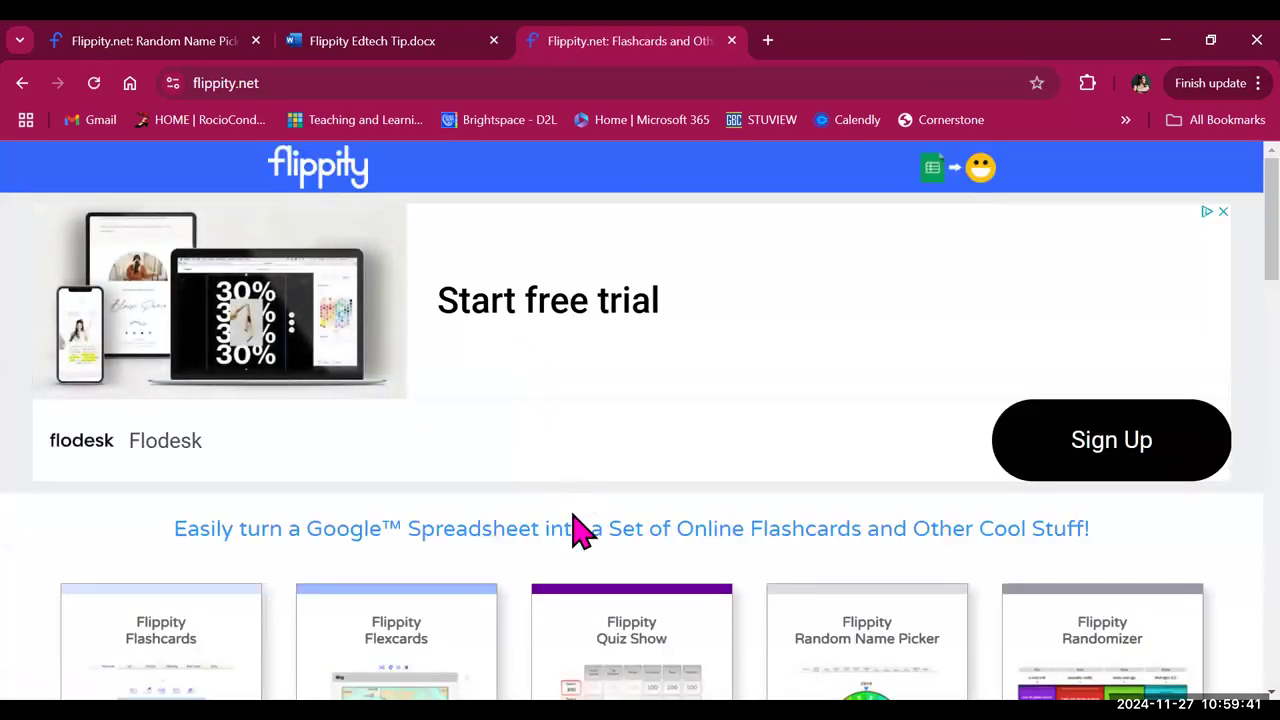
{"action": "scroll", "coordinate": [580, 529], "scroll_direction": "down", "scroll_amount": 2}
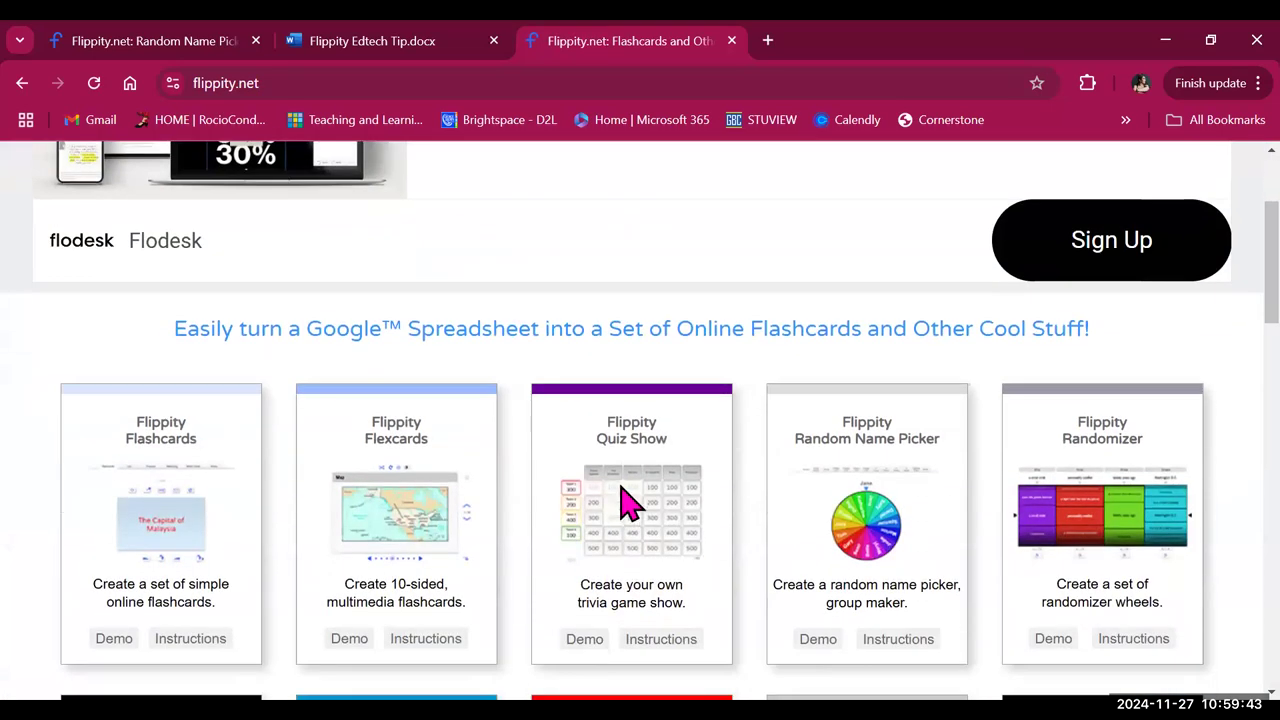
{"action": "scroll", "coordinate": [662, 445], "scroll_direction": "down", "scroll_amount": 3}
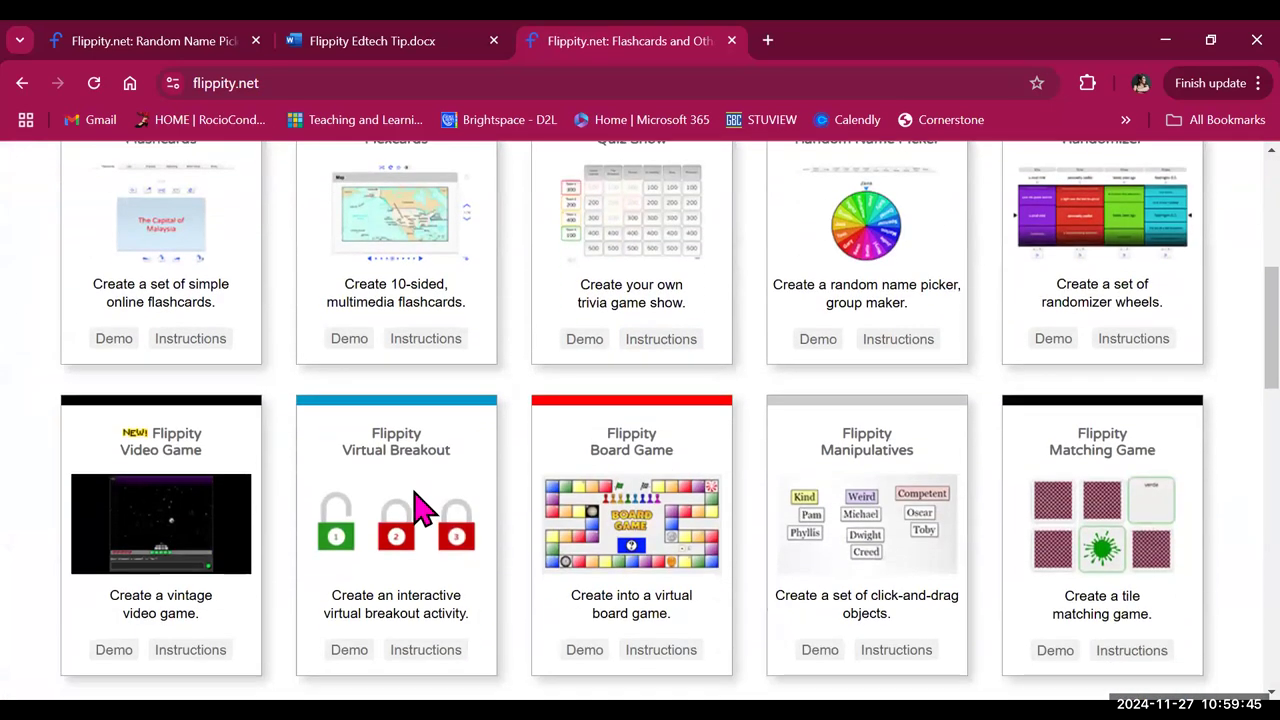
{"action": "scroll", "coordinate": [410, 280], "scroll_direction": "up", "scroll_amount": 1}
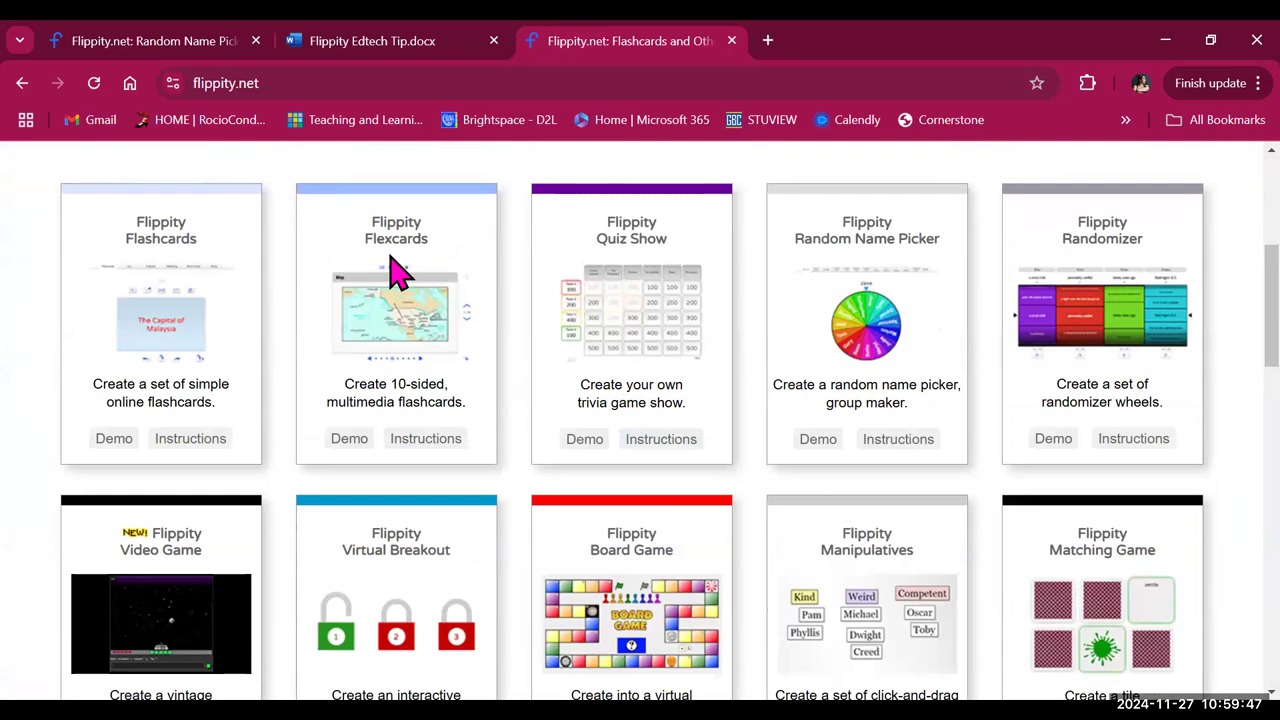
{"action": "scroll", "coordinate": [500, 317], "scroll_direction": "down", "scroll_amount": 1}
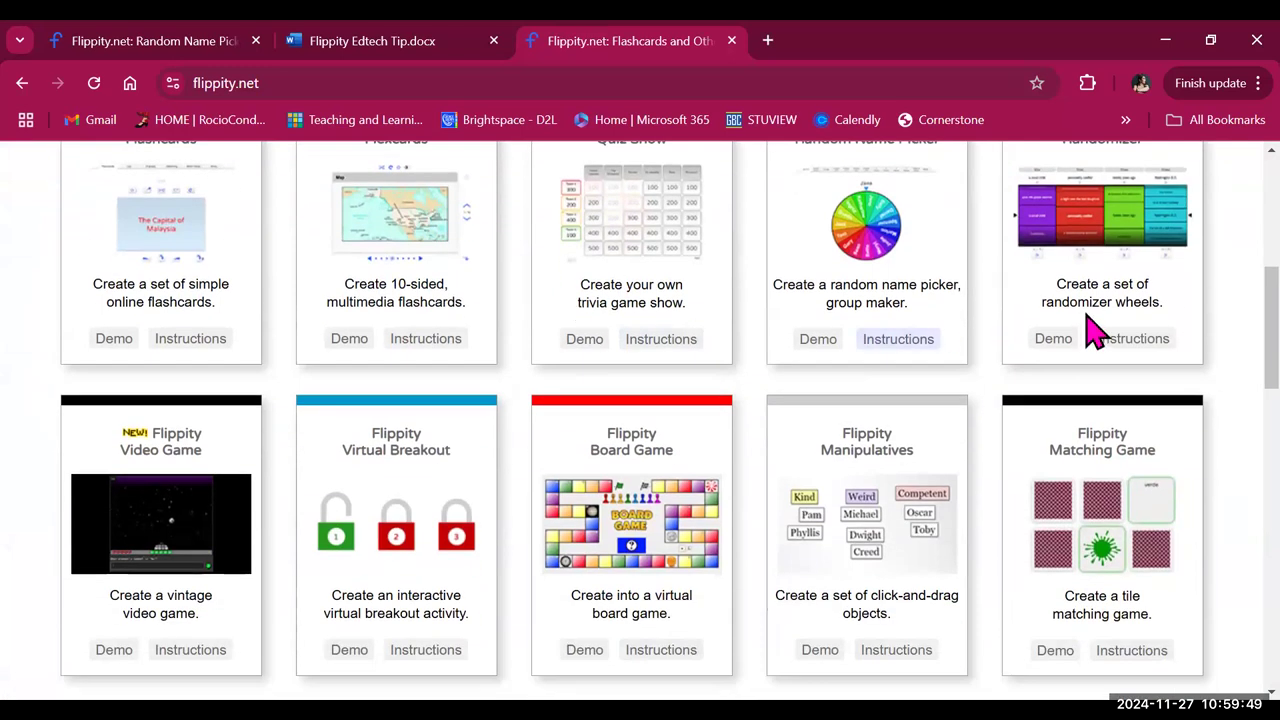
{"action": "scroll", "coordinate": [729, 443], "scroll_direction": "down", "scroll_amount": 4}
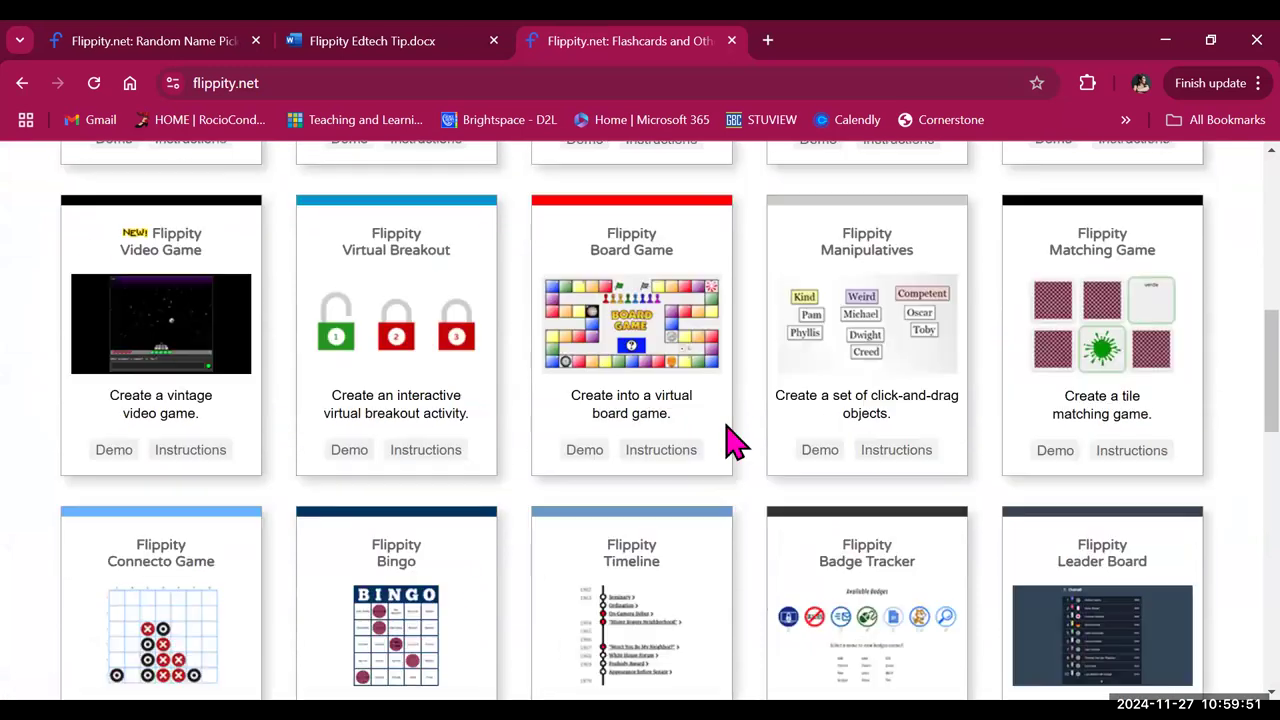
{"action": "scroll", "coordinate": [729, 443], "scroll_direction": "down", "scroll_amount": 2}
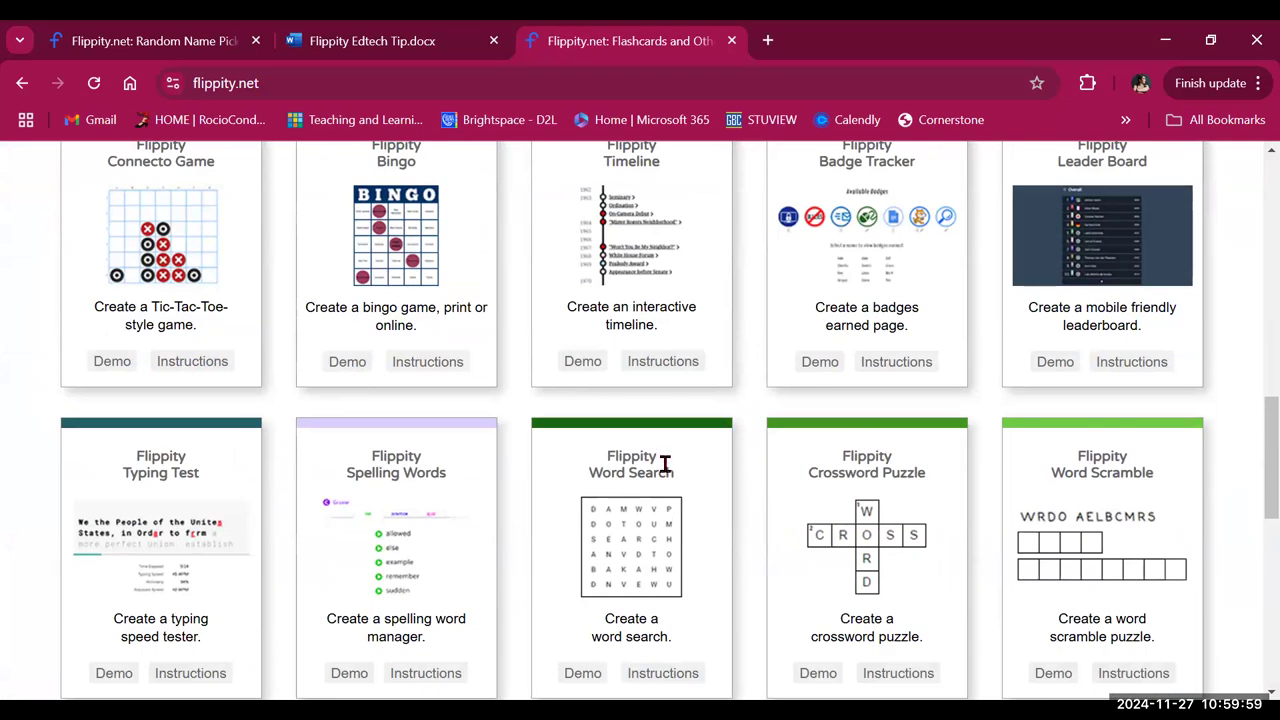
{"action": "scroll", "coordinate": [665, 463], "scroll_direction": "up", "scroll_amount": 3}
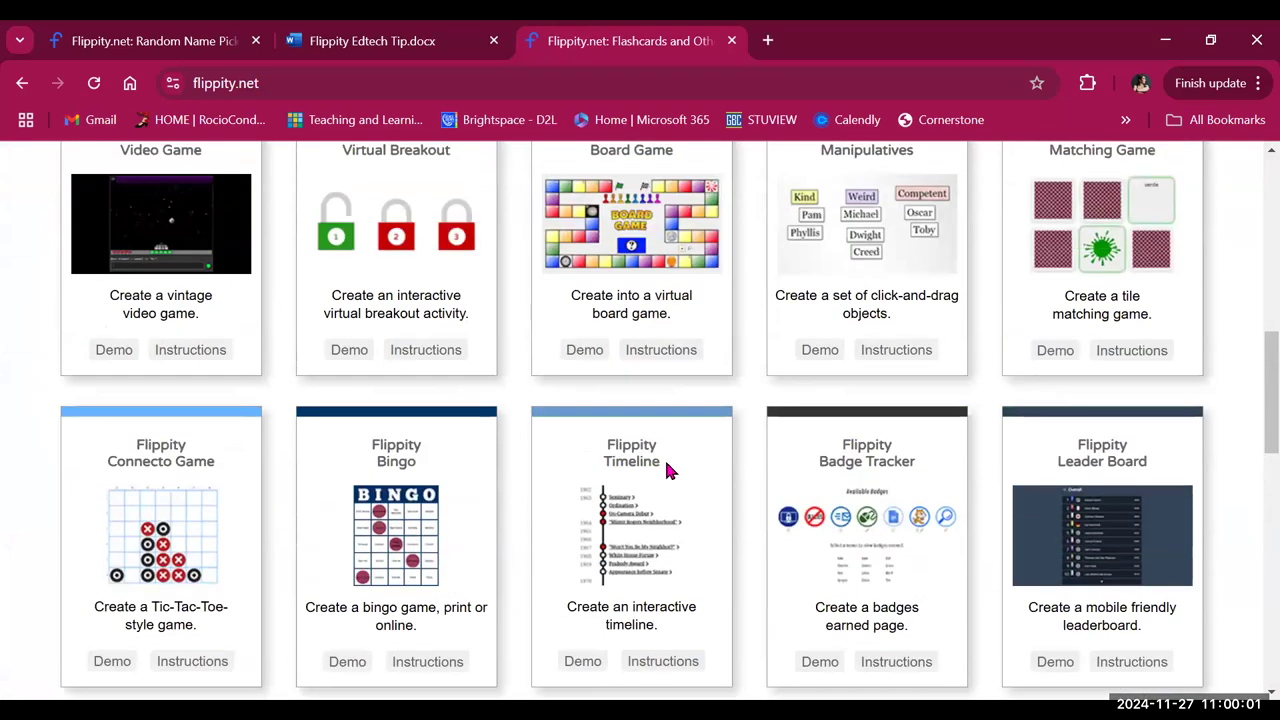
{"action": "scroll", "coordinate": [668, 470], "scroll_direction": "up", "scroll_amount": 2}
{"action": "scroll", "coordinate": [668, 470], "scroll_direction": "up", "scroll_amount": 3}
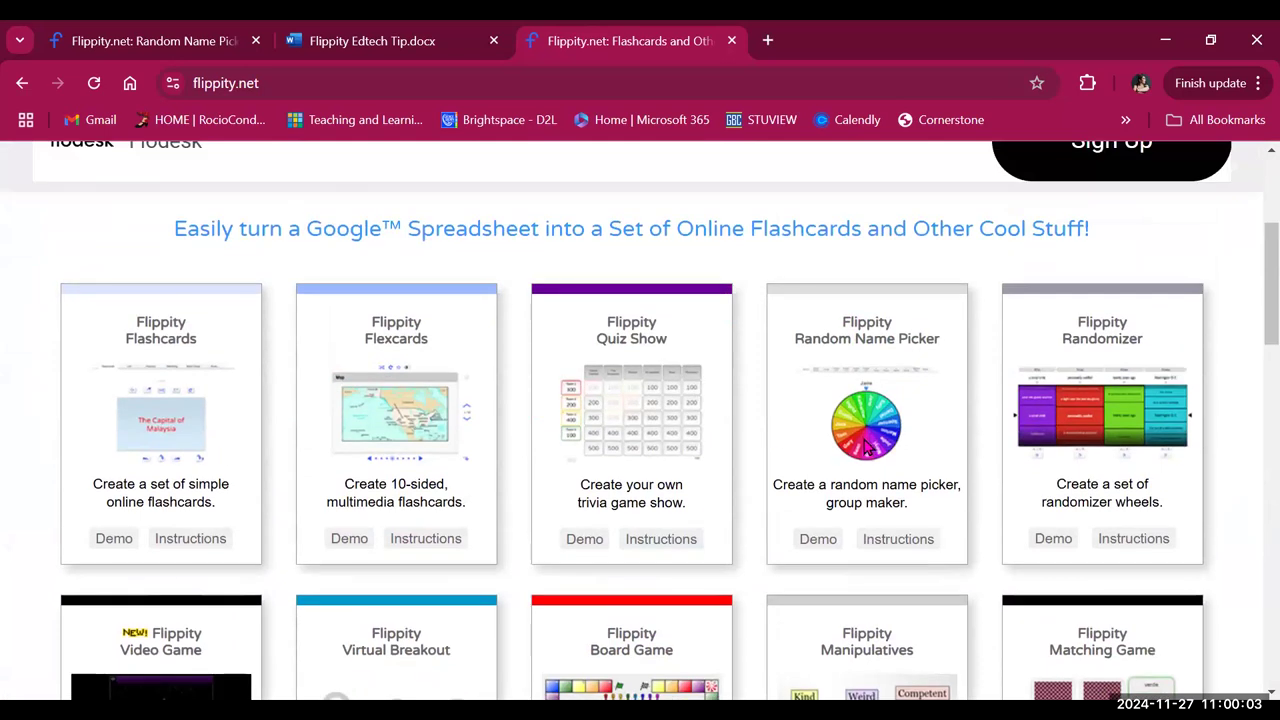